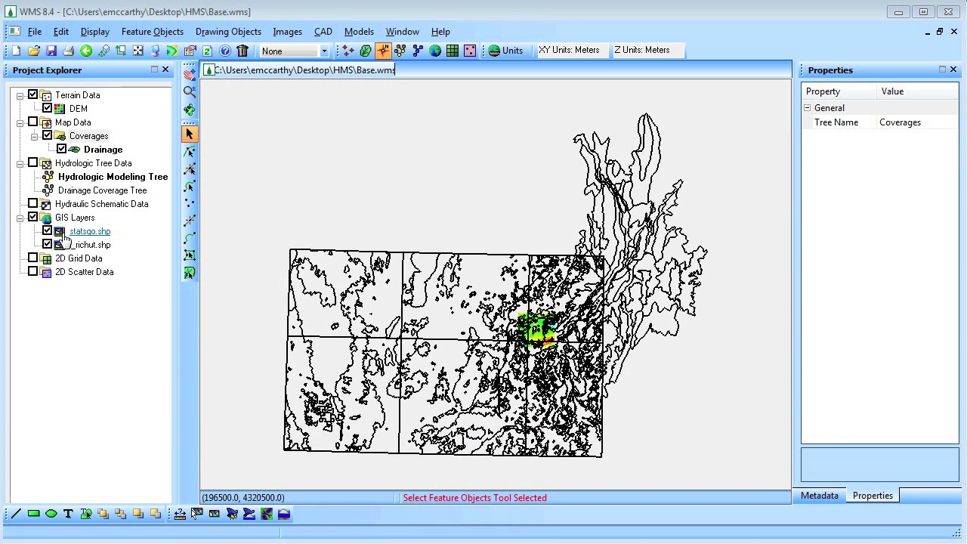
# Join all data fields of statsgoc.dbf to the statsgo.shp layer, matching on MUID
pyautogui.rightClick(65, 235)
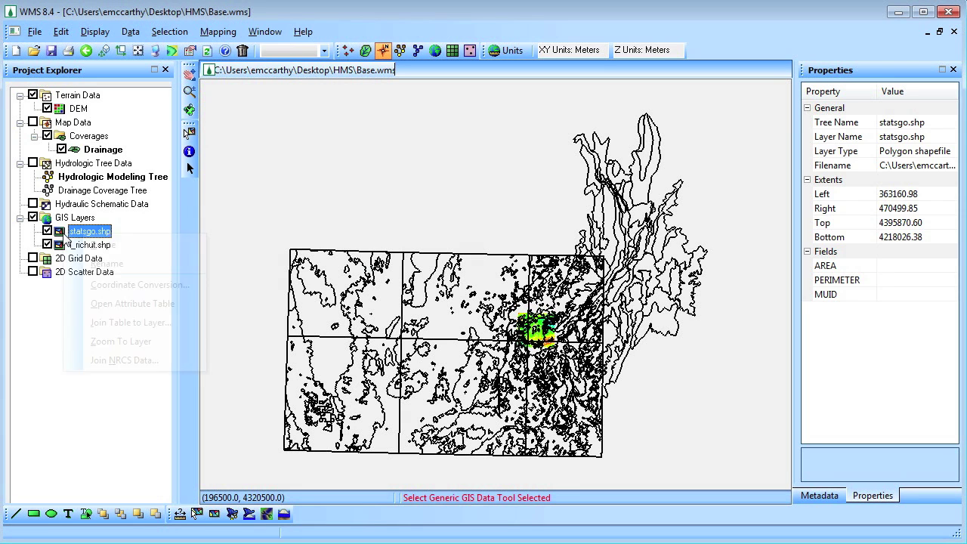
pyautogui.click(130, 303)
pyautogui.click(240, 262)
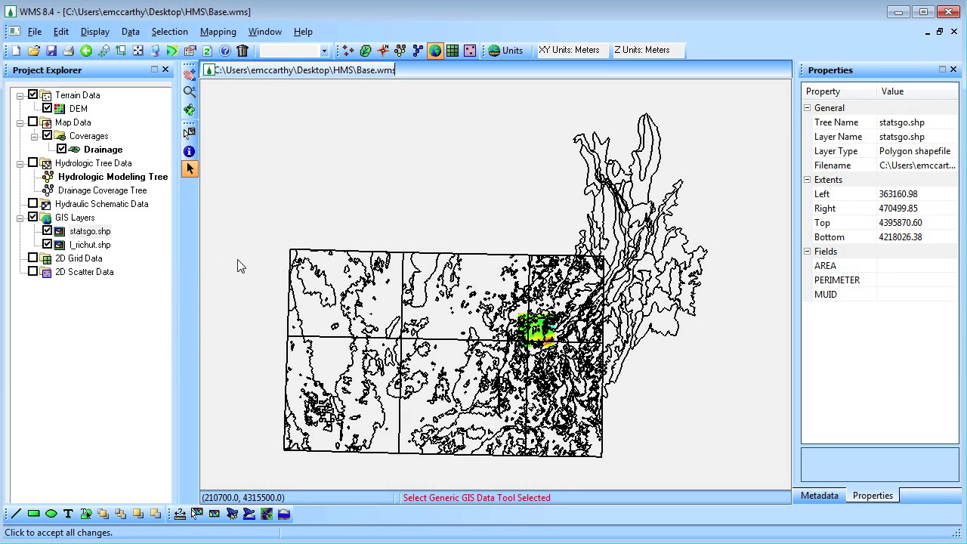
pyautogui.rightClick(100, 234)
pyautogui.click(167, 323)
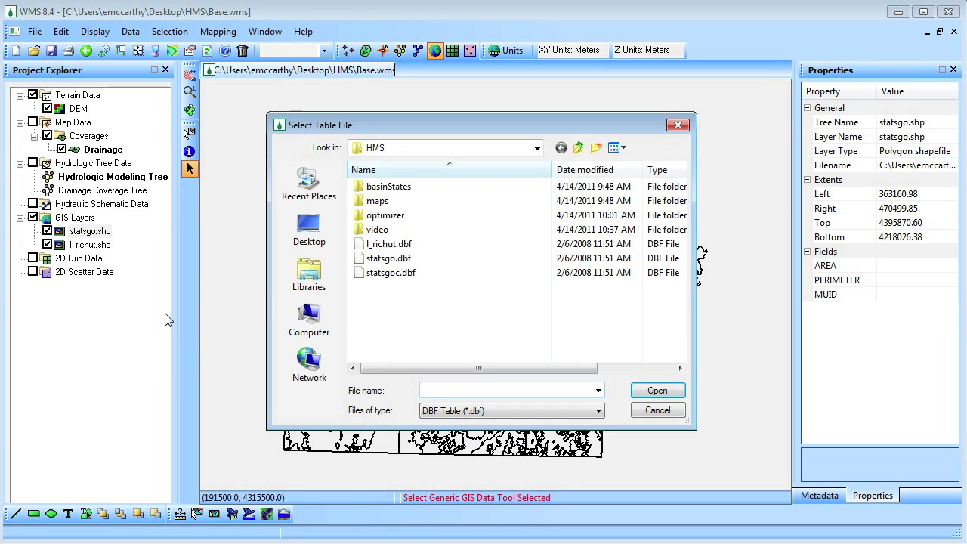
pyautogui.doubleClick(385, 273)
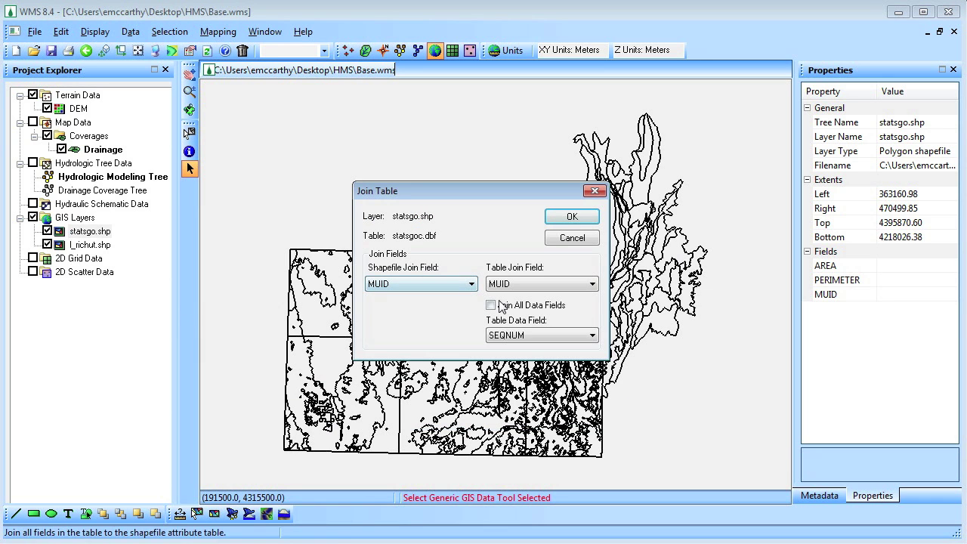
pyautogui.click(490, 304)
pyautogui.click(556, 214)
# Check the attribute table for joined soil fields such as WTDEPL and ROCKDEPL
pyautogui.rightClick(91, 231)
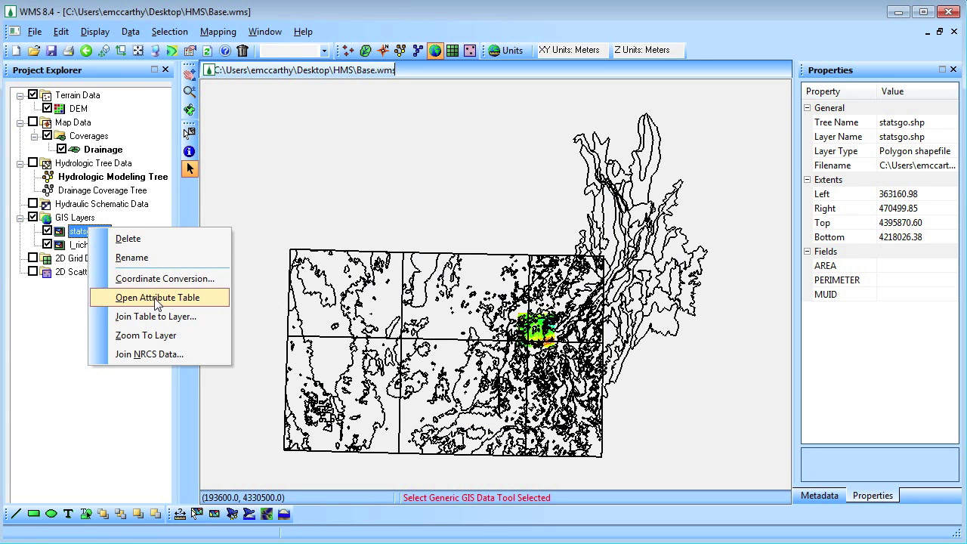
pyautogui.click(182, 300)
pyautogui.moveTo(63, 233); pyautogui.dragTo(210, 243)
pyautogui.click(227, 260)
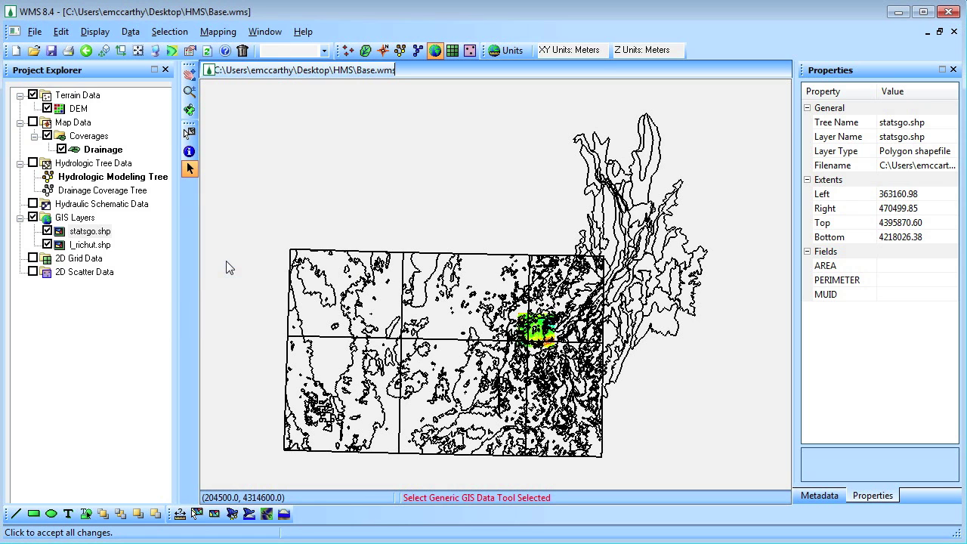
pyautogui.rightClick(91, 140)
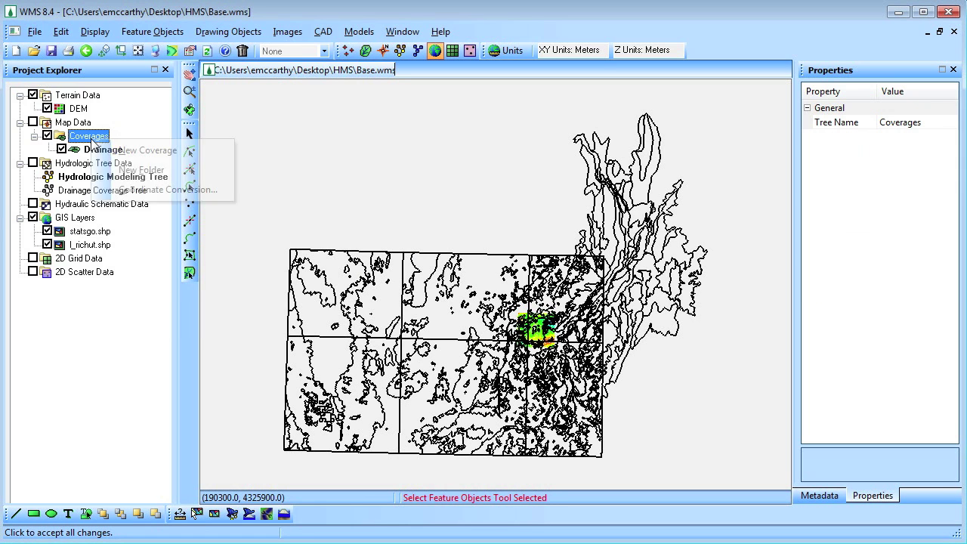
# Create two new coverages, one of type Land Use and one of type Soil Type
pyautogui.click(136, 152)
pyautogui.click(507, 196)
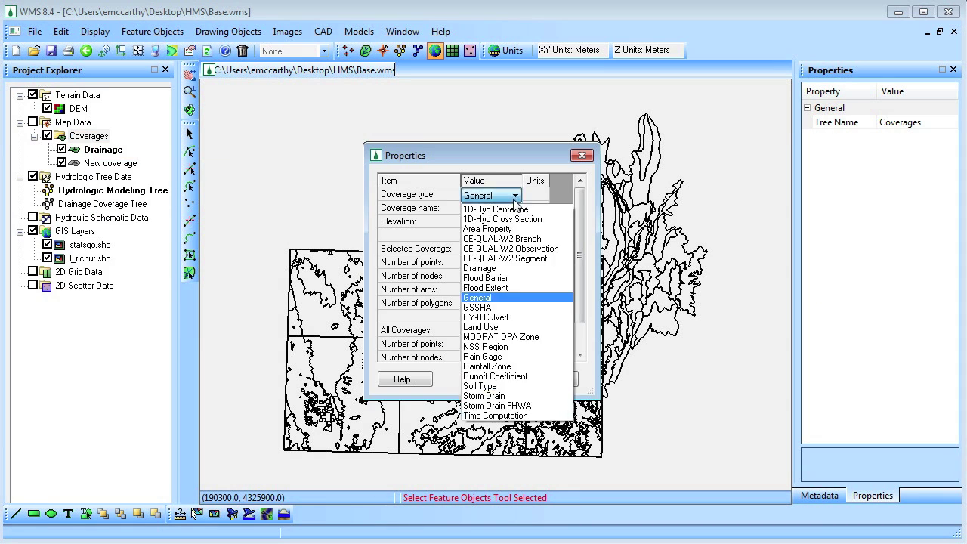
pyautogui.click(507, 328)
pyautogui.click(490, 378)
pyautogui.rightClick(88, 136)
pyautogui.click(140, 146)
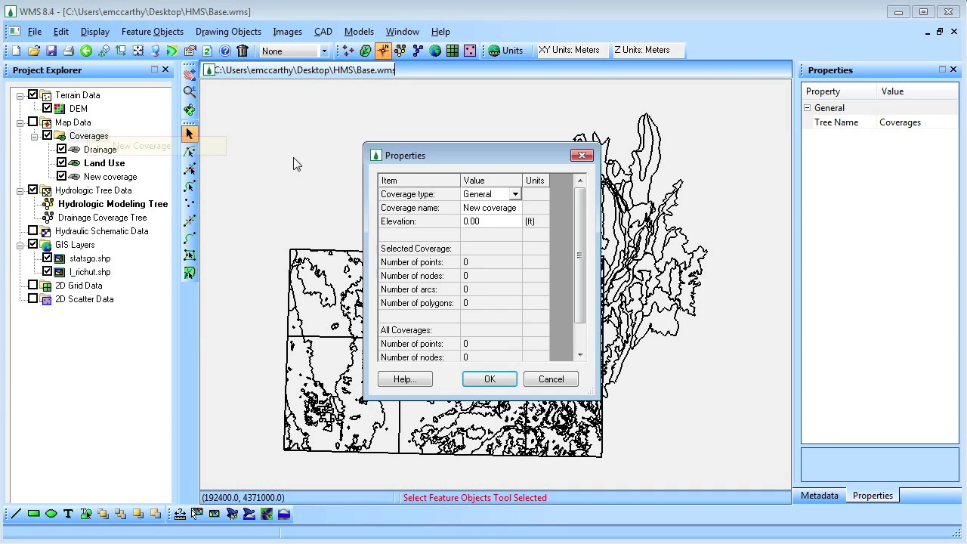
pyautogui.click(515, 195)
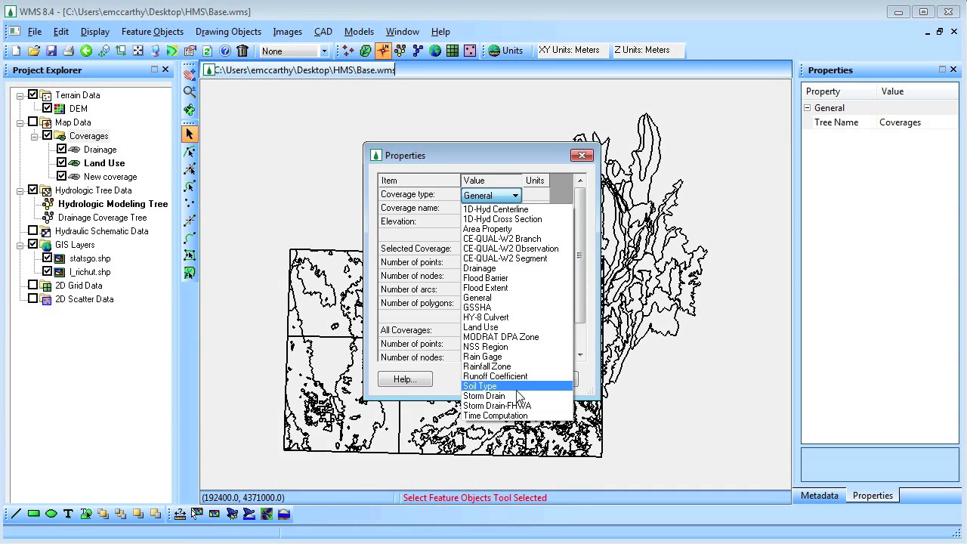
pyautogui.click(517, 388)
pyautogui.click(490, 378)
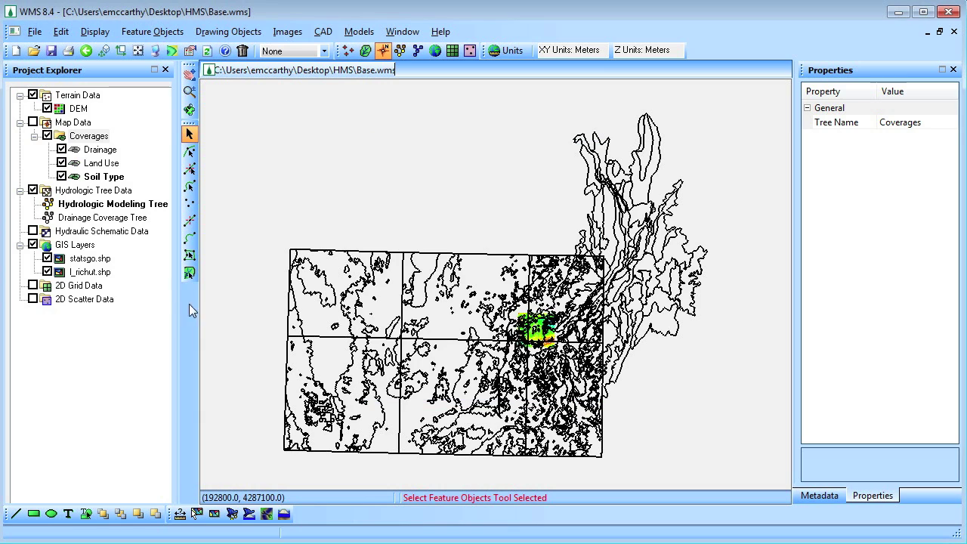
# Hide the l_richut.shp layer and select statsgo.shp for conversion
pyautogui.click(47, 272)
pyautogui.click(89, 259)
pyautogui.click(218, 31)
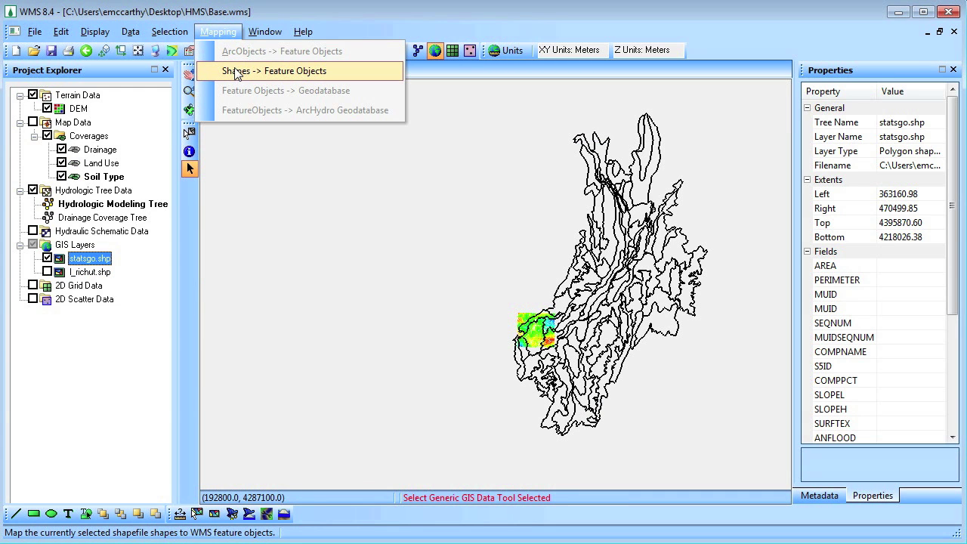
# Convert all statsgo.shp soil polygons into feature objects in the Soil Type coverage
pyautogui.click(237, 72)
pyautogui.click(565, 309)
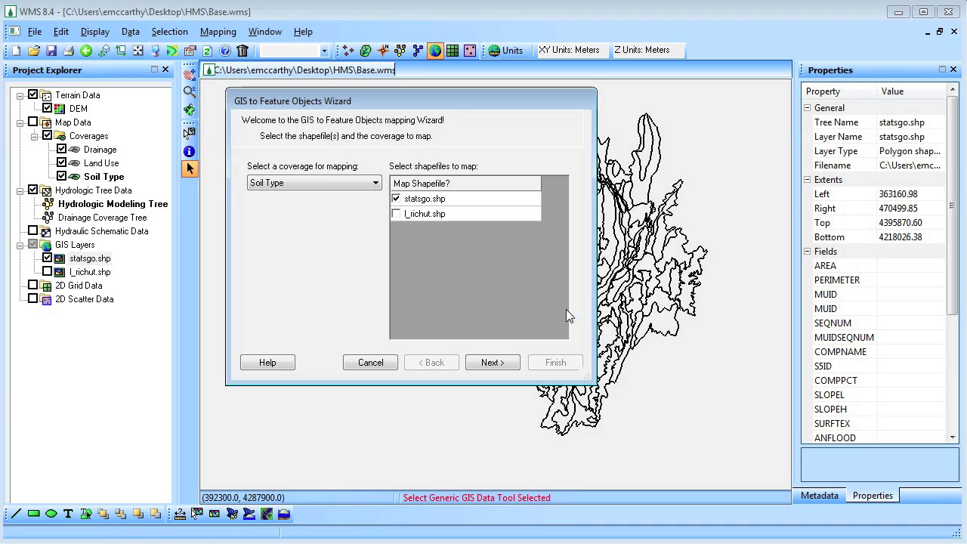
pyautogui.click(492, 363)
pyautogui.moveTo(281, 335); pyautogui.dragTo(467, 334)
pyautogui.click(490, 365)
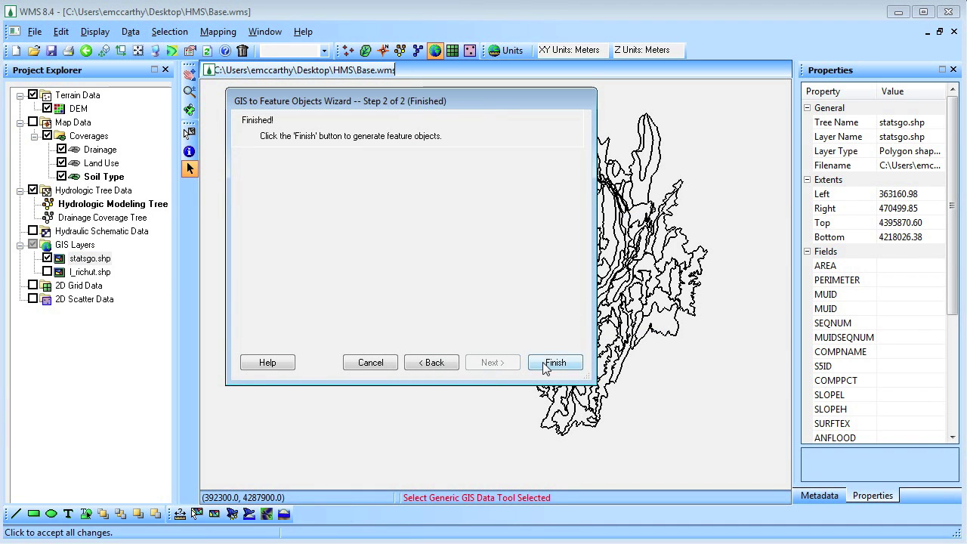
pyautogui.click(552, 362)
# Make Land Use the active coverage, hide statsgo.shp, and show and select l_richut.shp
pyautogui.click(95, 165)
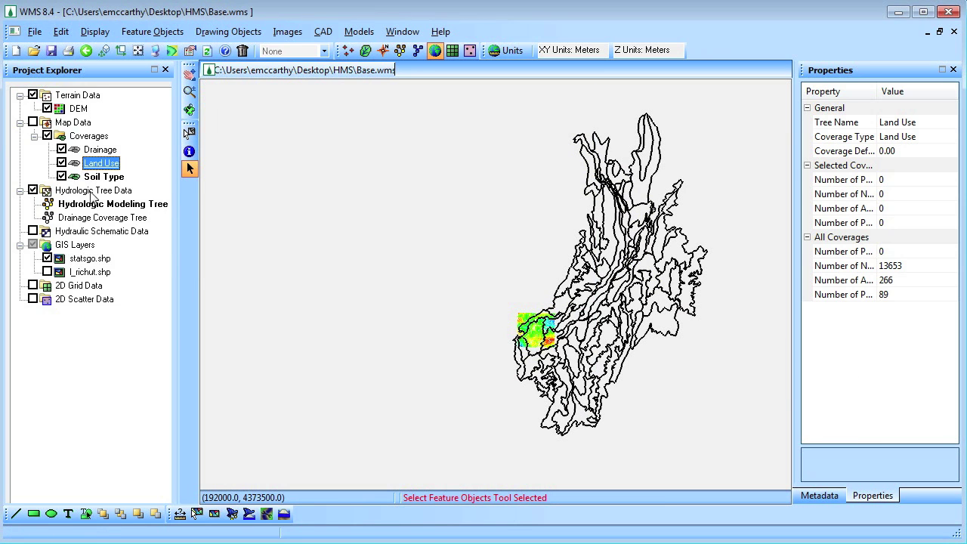
pyautogui.click(46, 258)
pyautogui.click(47, 272)
pyautogui.click(89, 272)
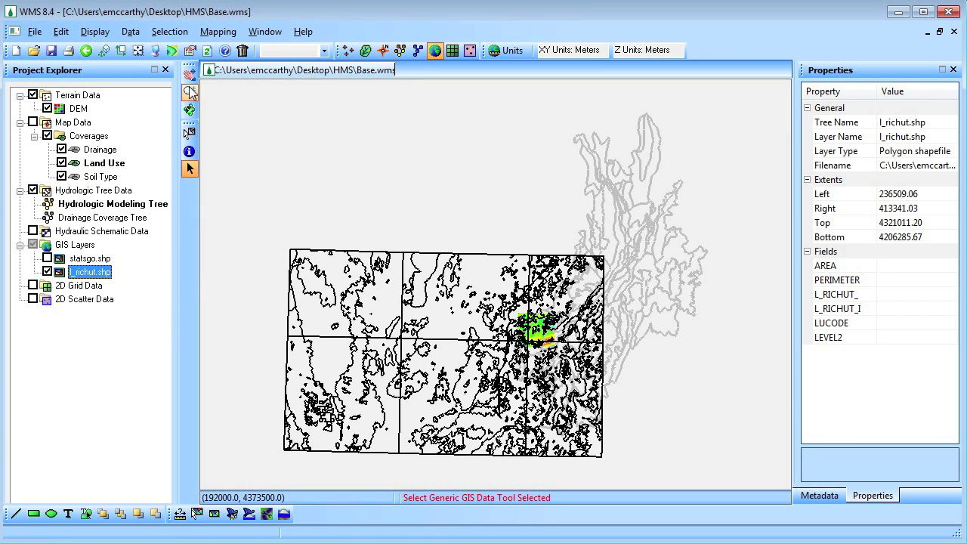
# Convert all l_richut.shp land-use polygons into Land Use feature objects, then reactivate Drainage and hide Land Use
pyautogui.click(218, 31)
pyautogui.click(260, 69)
pyautogui.click(550, 313)
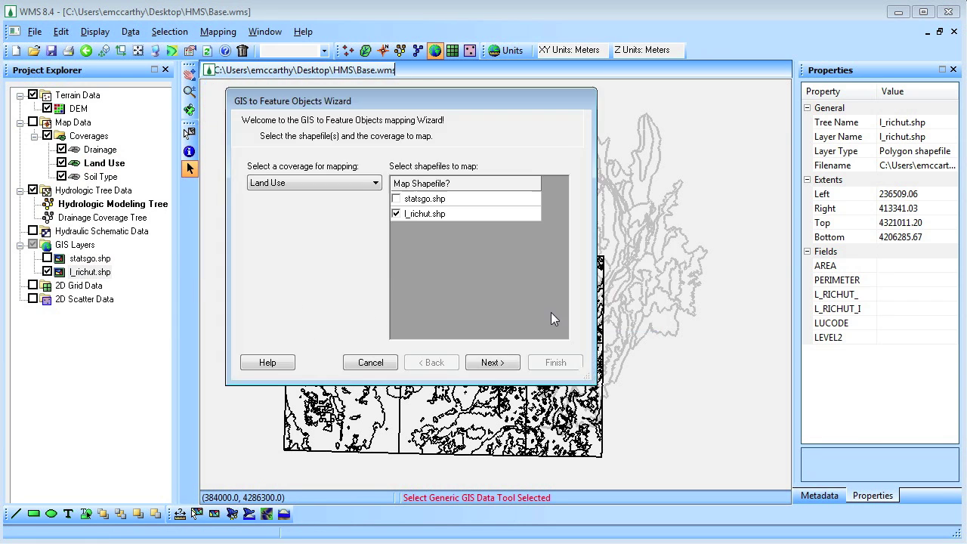
pyautogui.click(505, 363)
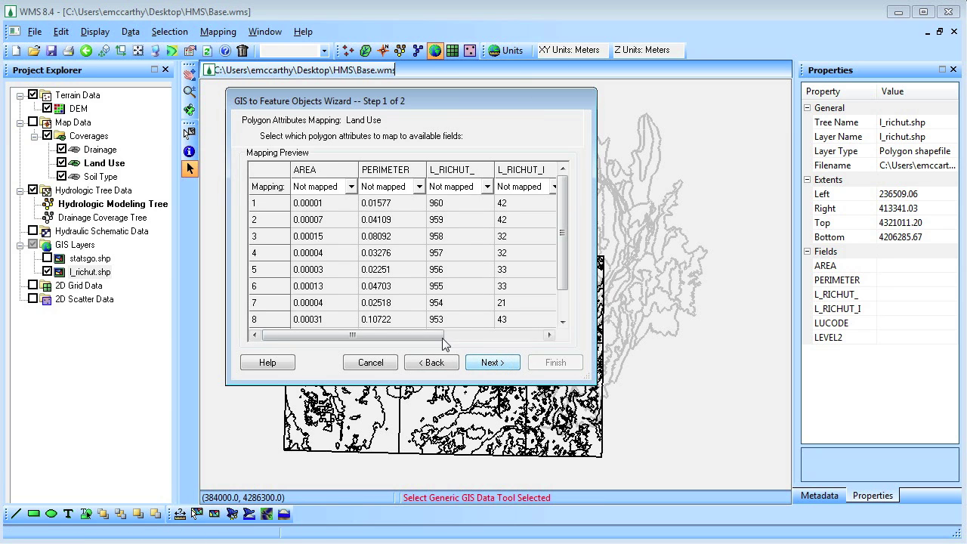
pyautogui.moveTo(445, 343); pyautogui.dragTo(453, 341)
pyautogui.click(494, 363)
pyautogui.click(554, 364)
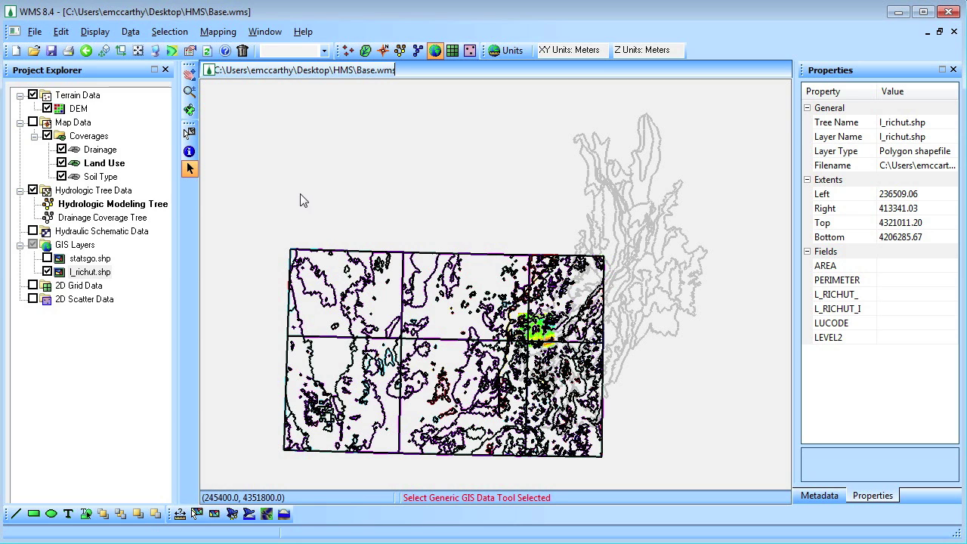
pyautogui.click(98, 150)
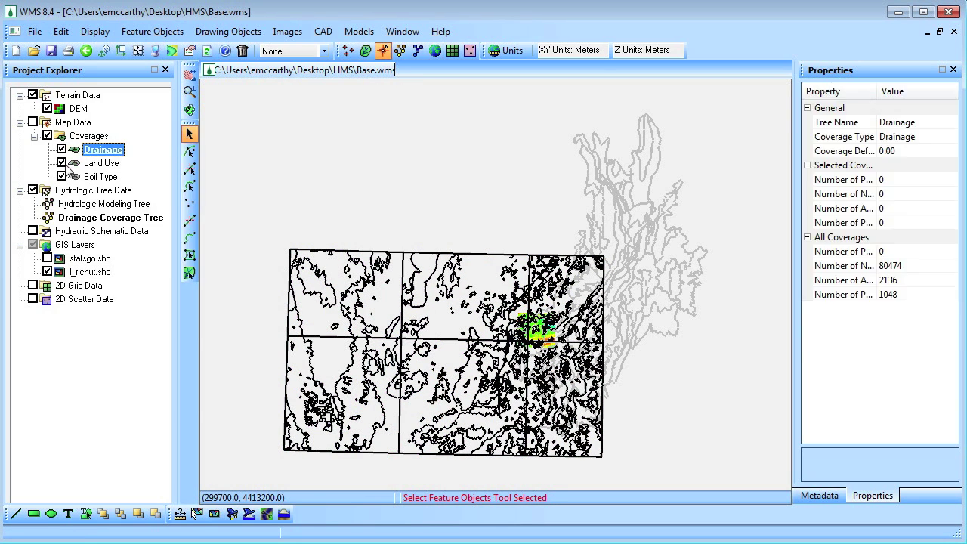
pyautogui.click(61, 163)
# Hide the Soil Type coverage and l_richut.shp layer, and frame the DEM contours
pyautogui.click(61, 177)
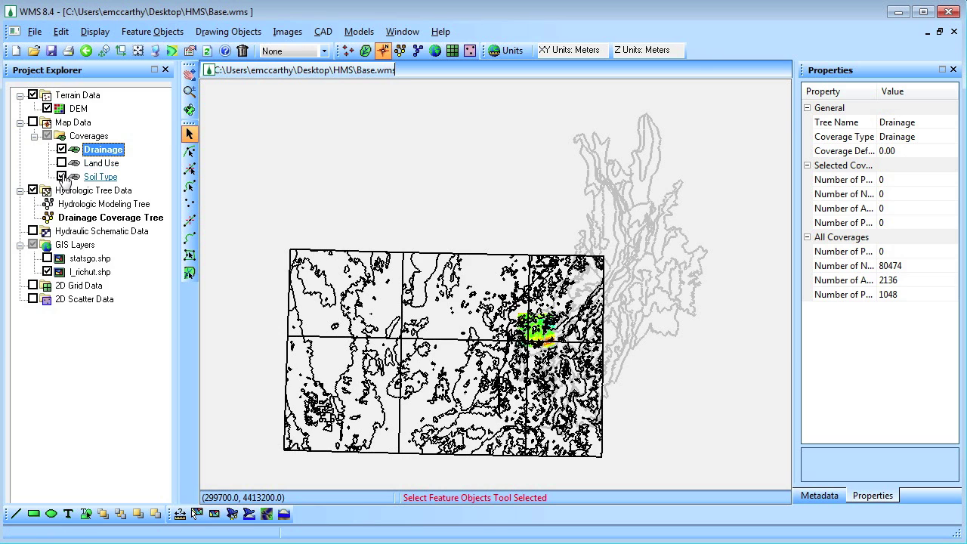
pyautogui.click(47, 272)
pyautogui.click(138, 51)
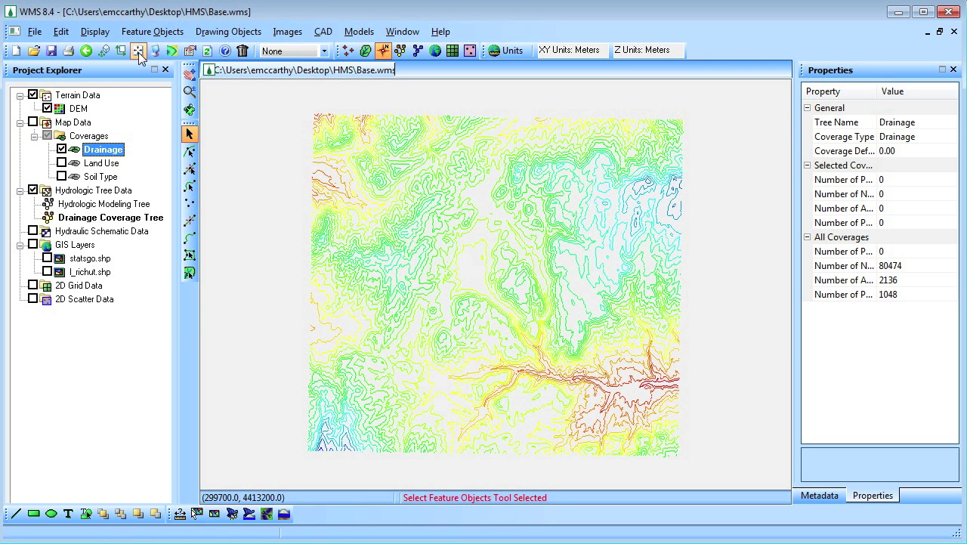
# Compute TOPAZ flow direction and accumulation with default options to show the DEM stream cells
pyautogui.click(366, 50)
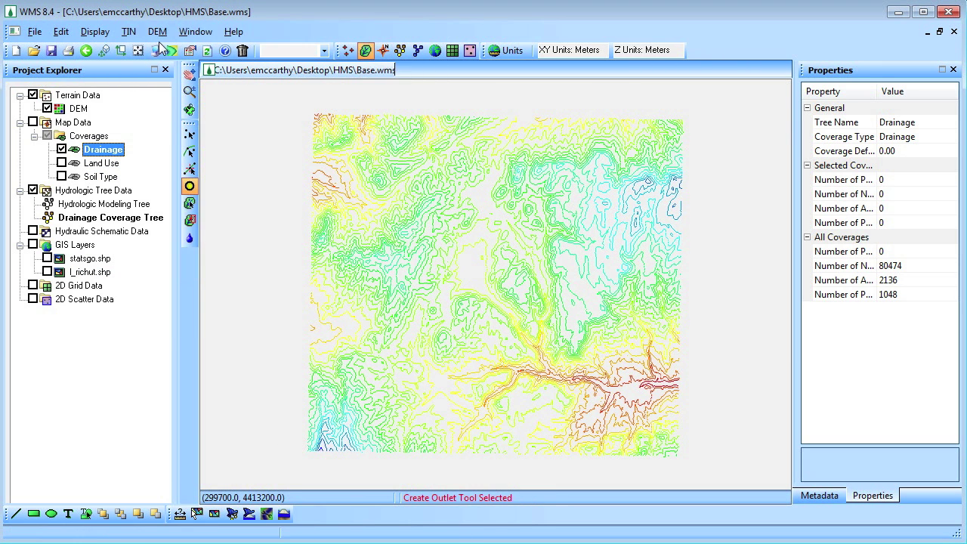
pyautogui.click(157, 31)
pyautogui.click(227, 52)
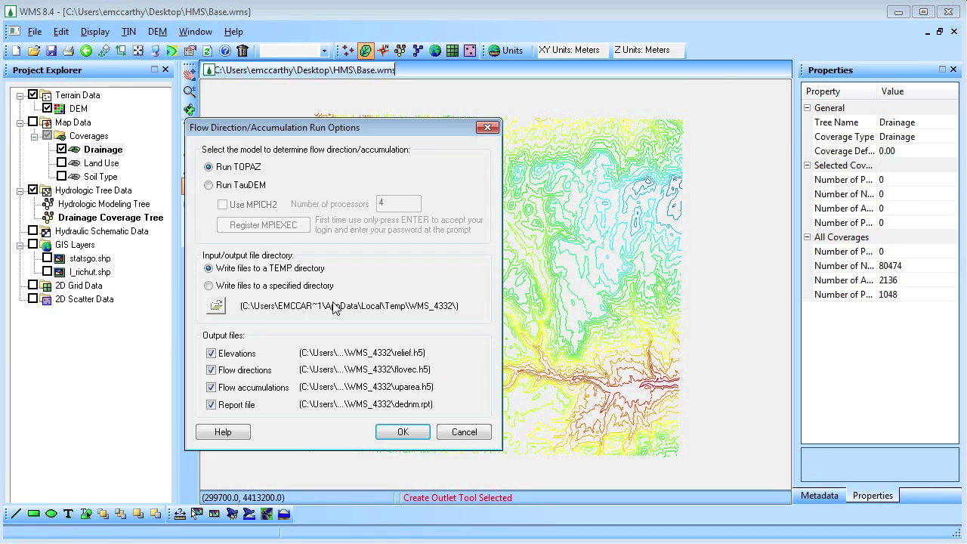
pyautogui.click(402, 432)
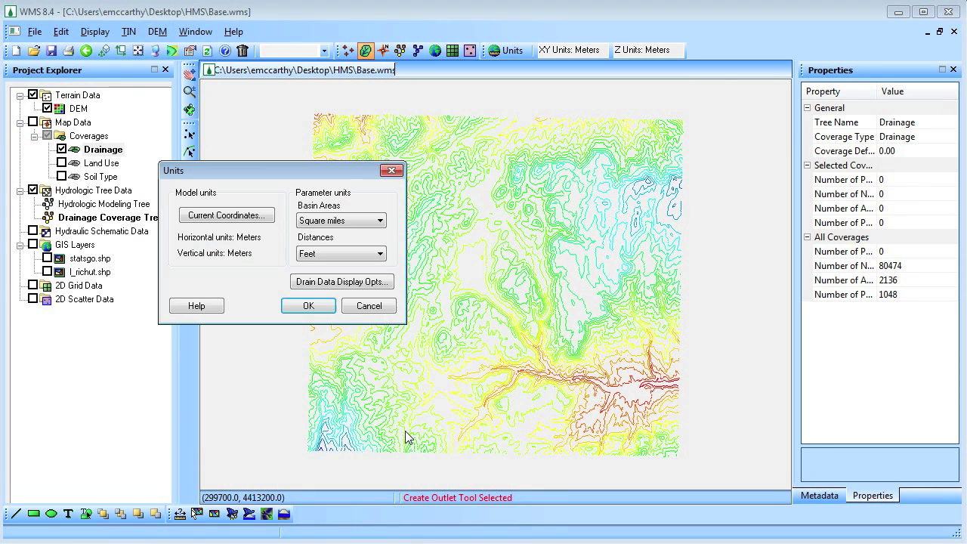
pyautogui.click(309, 305)
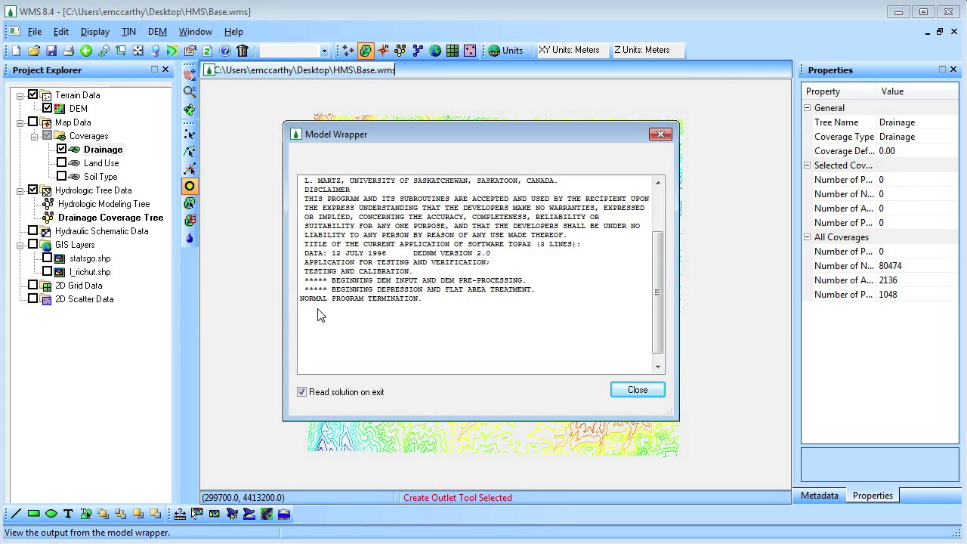
pyautogui.click(637, 391)
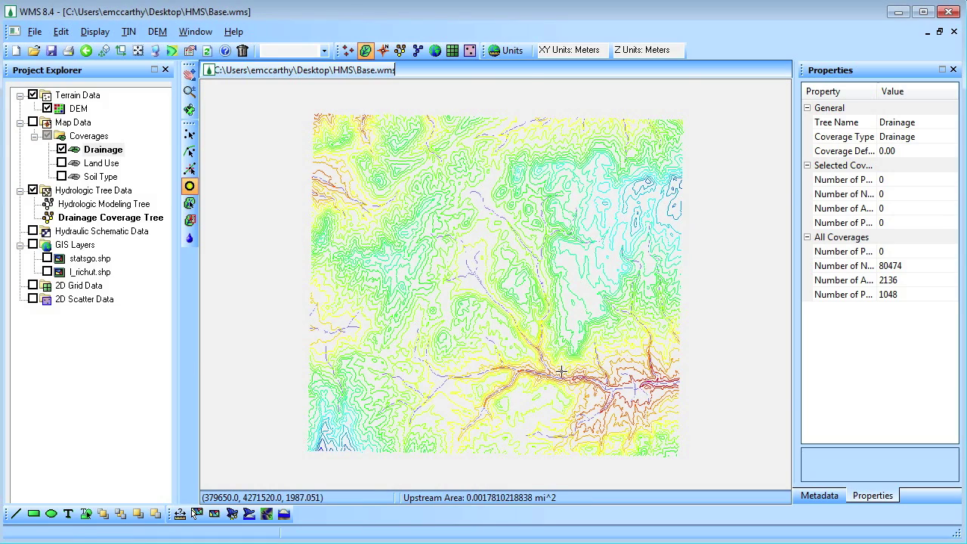
pyautogui.scroll(3, 551, 371)
# Place outlet 2C on the stream and delineate its 31.89 mi² watershed with the Delineate Basins Wizard
pyautogui.click(492, 386)
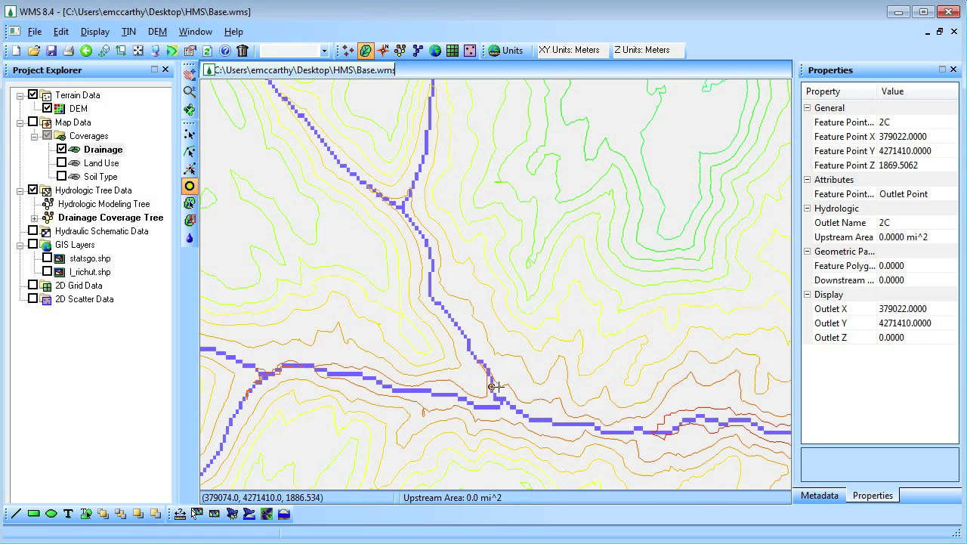
pyautogui.click(158, 31)
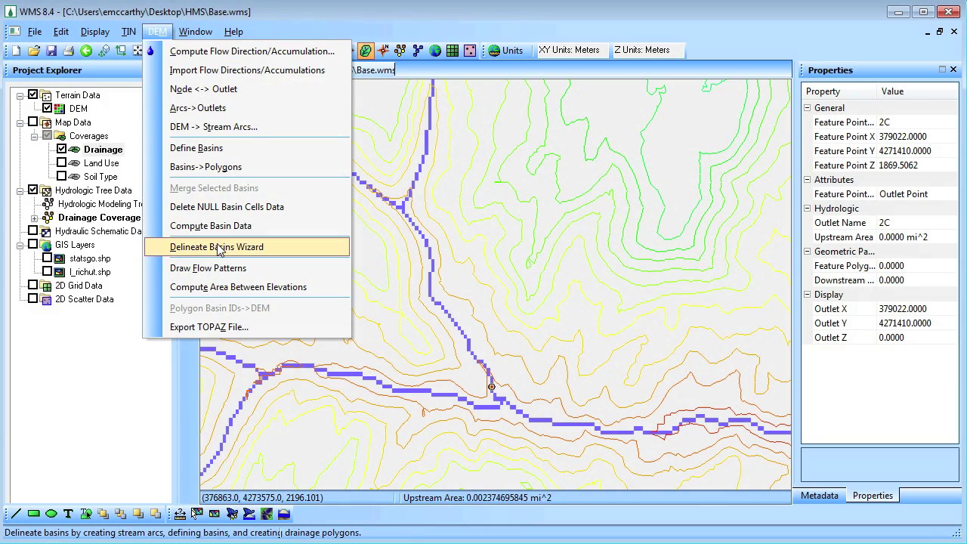
pyautogui.click(219, 250)
pyautogui.click(430, 353)
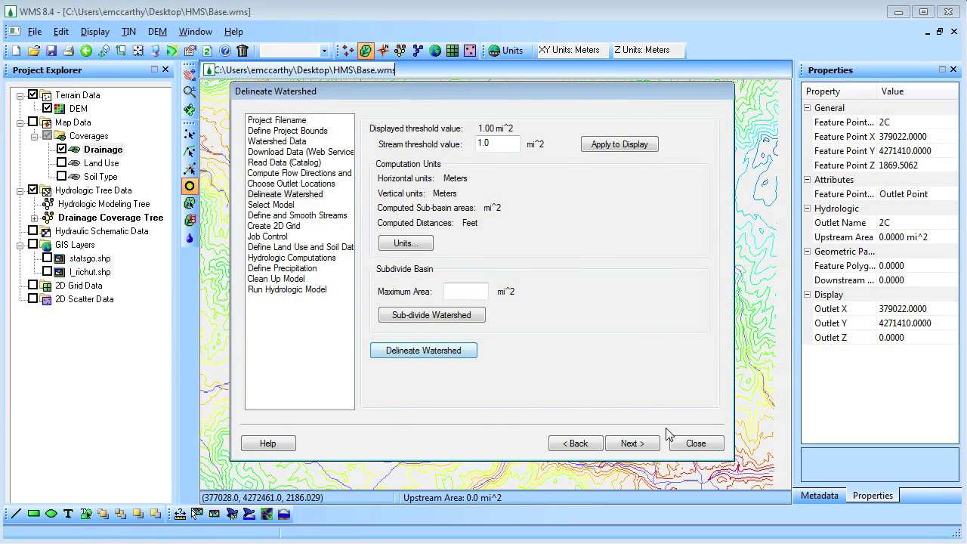
pyautogui.click(695, 444)
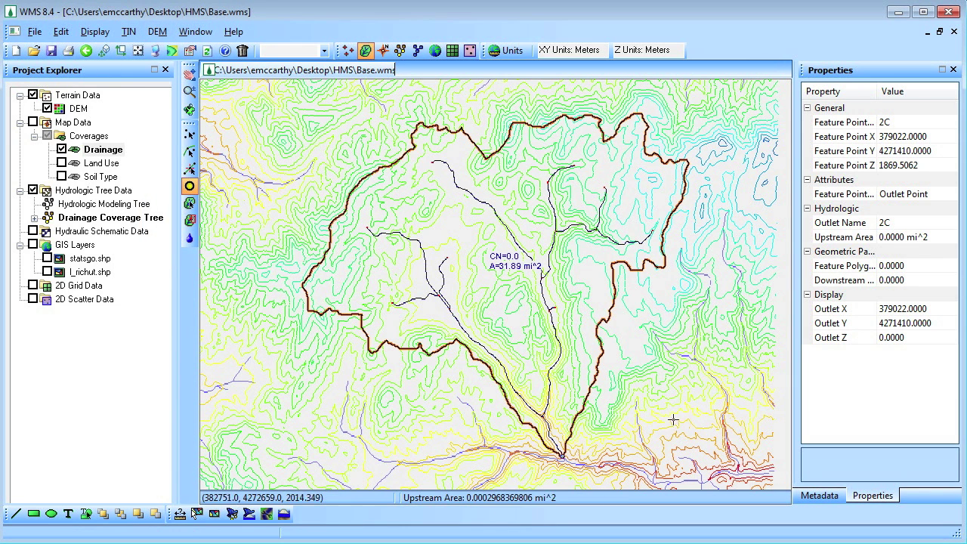
# Compute GIS attributes using the scsland.tbl land use table, giving basin 1B CN=71.5
pyautogui.click(401, 50)
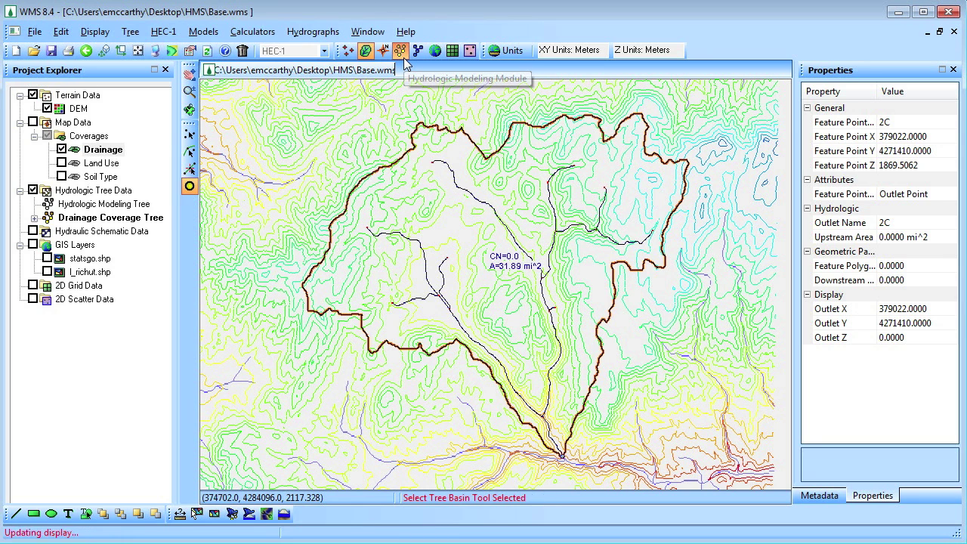
pyautogui.click(253, 33)
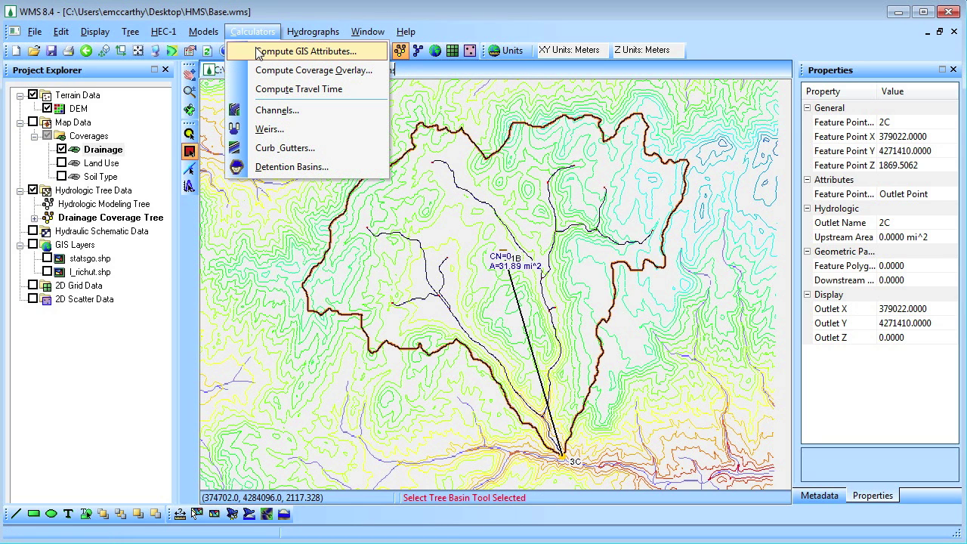
pyautogui.click(259, 51)
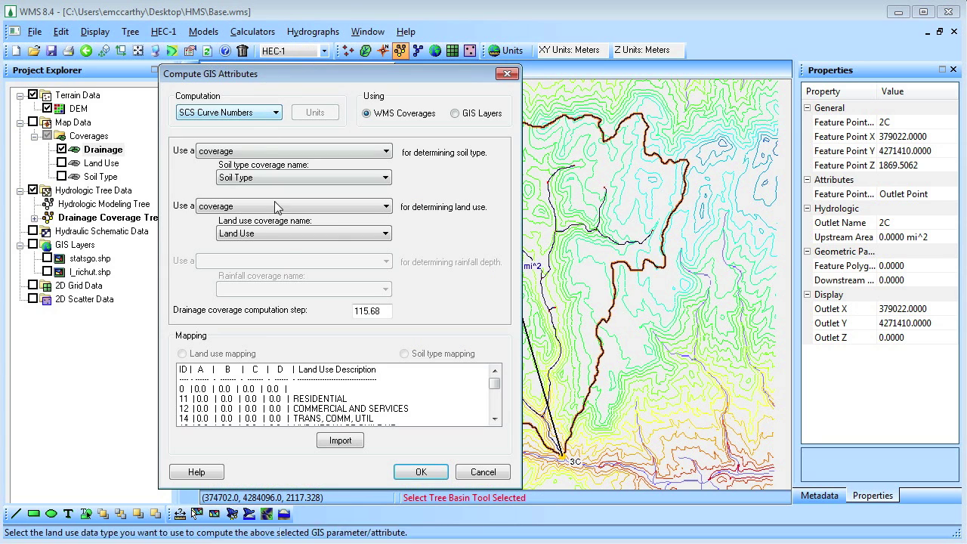
pyautogui.click(340, 440)
pyautogui.click(359, 321)
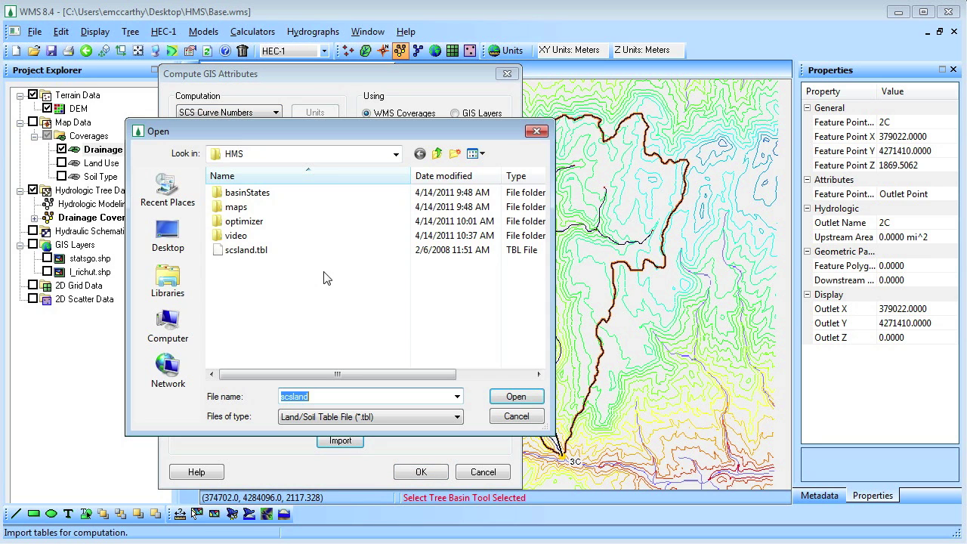
pyautogui.doubleClick(273, 257)
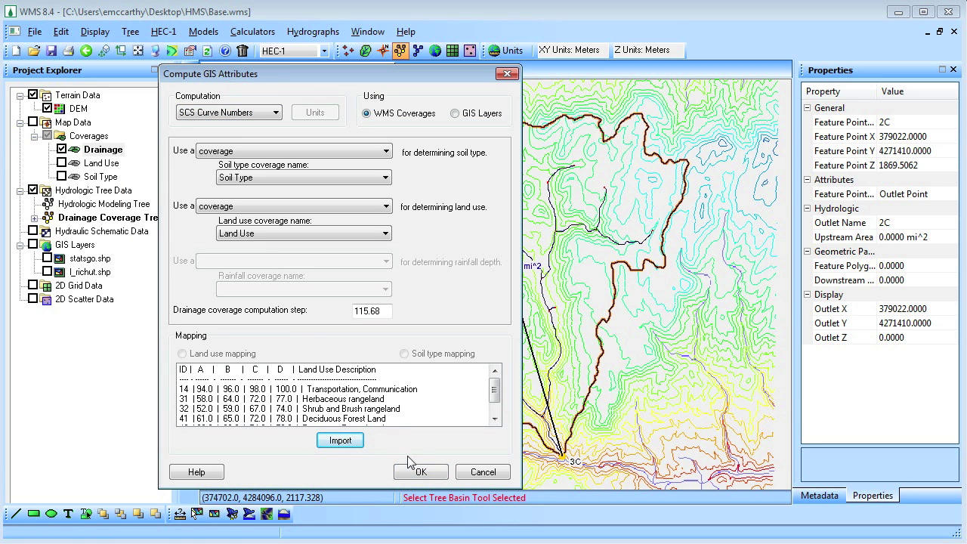
pyautogui.click(415, 467)
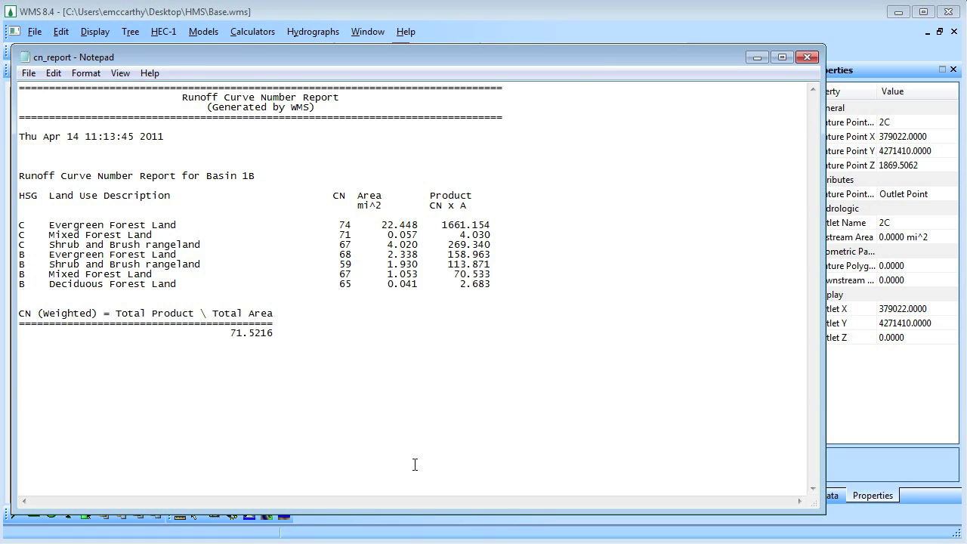
pyautogui.click(810, 57)
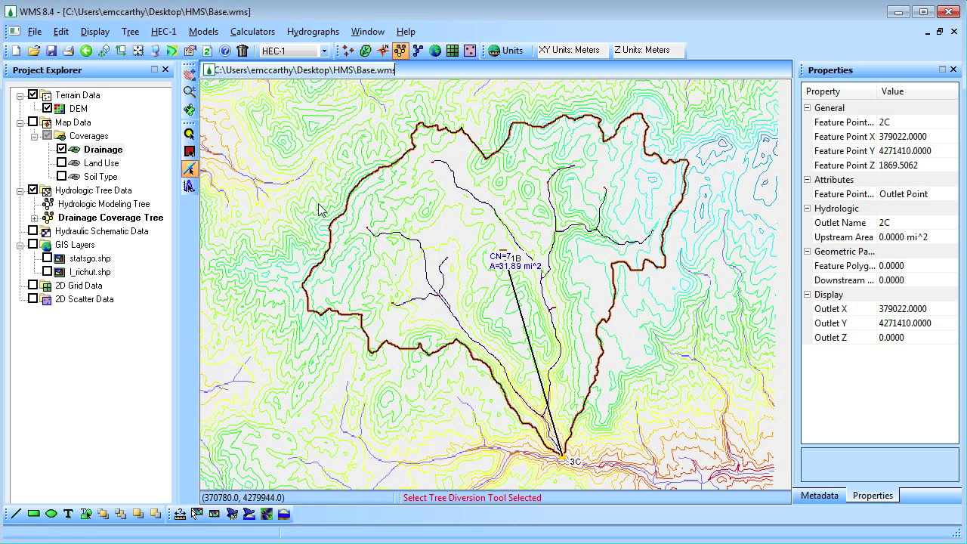
pyautogui.click(502, 266)
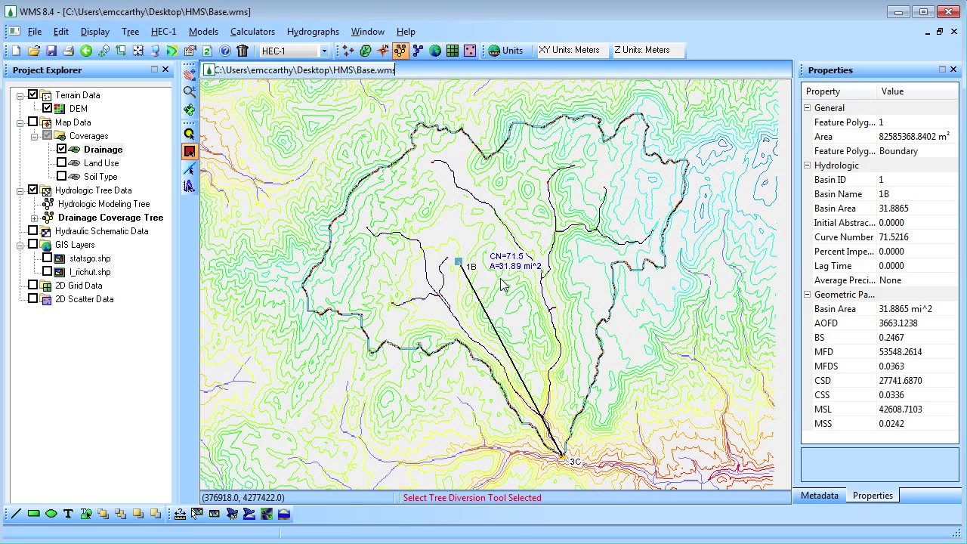
pyautogui.click(323, 51)
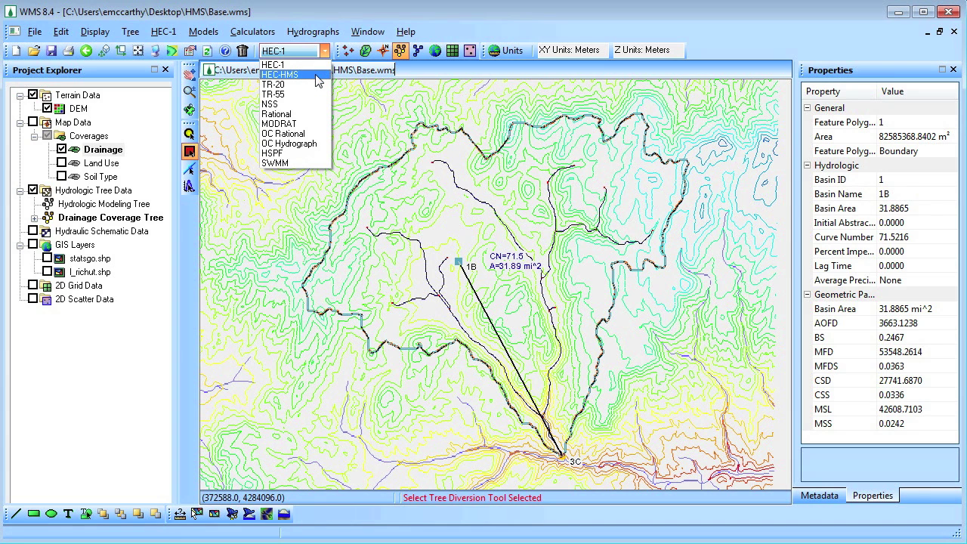
# Select HEC-HMS and set job control from 4/14/2011 12:00 AM to 4/15/2011 12:00 PM, 5-minute interval
pyautogui.click(314, 76)
pyautogui.click(172, 31)
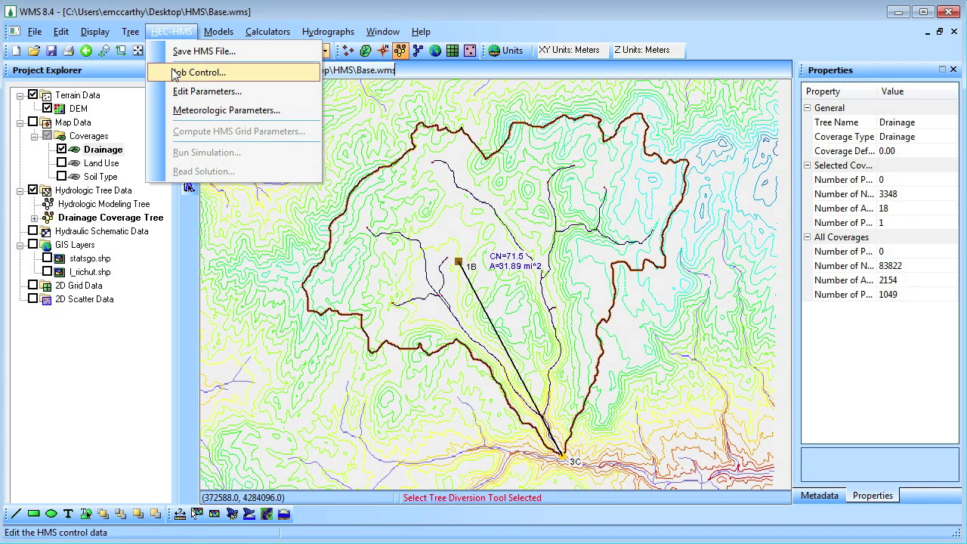
pyautogui.click(174, 73)
pyautogui.click(359, 283)
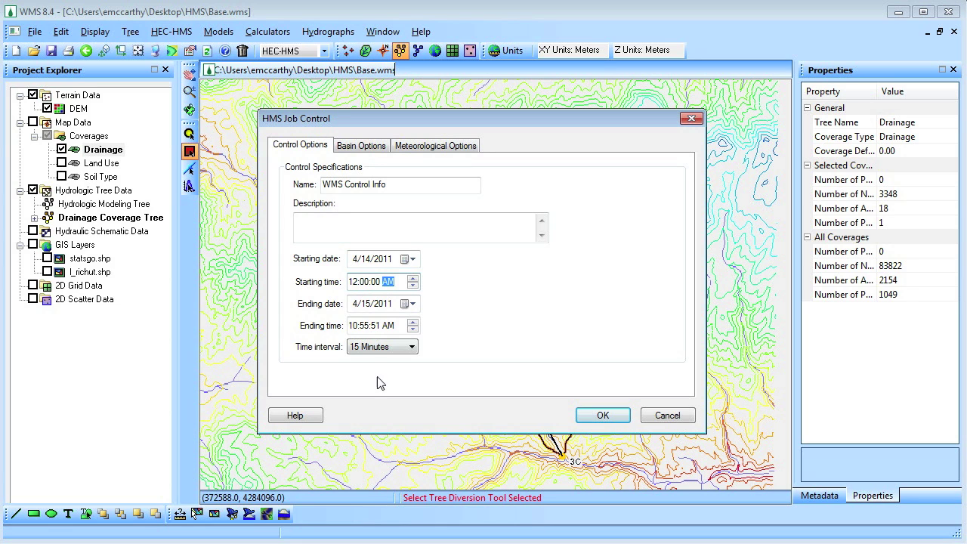
pyautogui.click(352, 326)
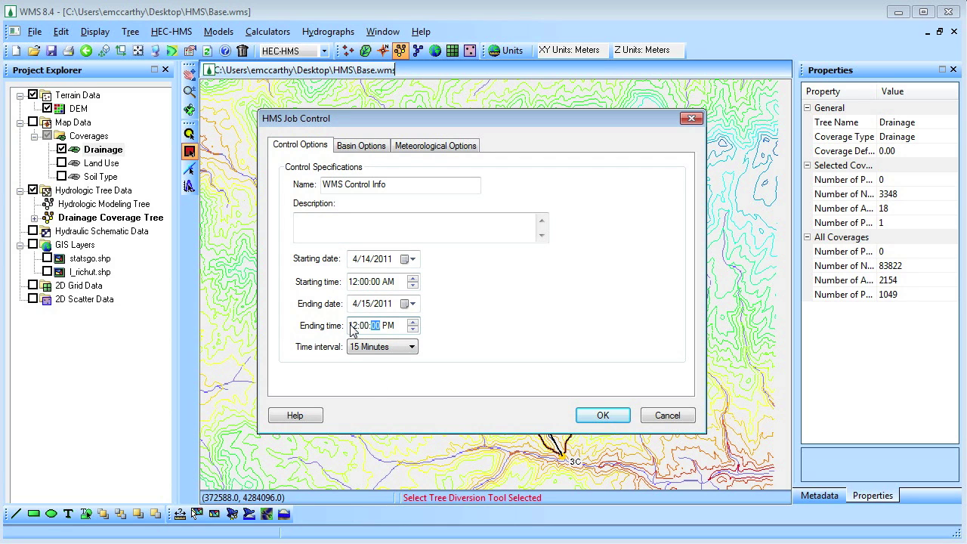
pyautogui.click(380, 346)
pyautogui.click(376, 397)
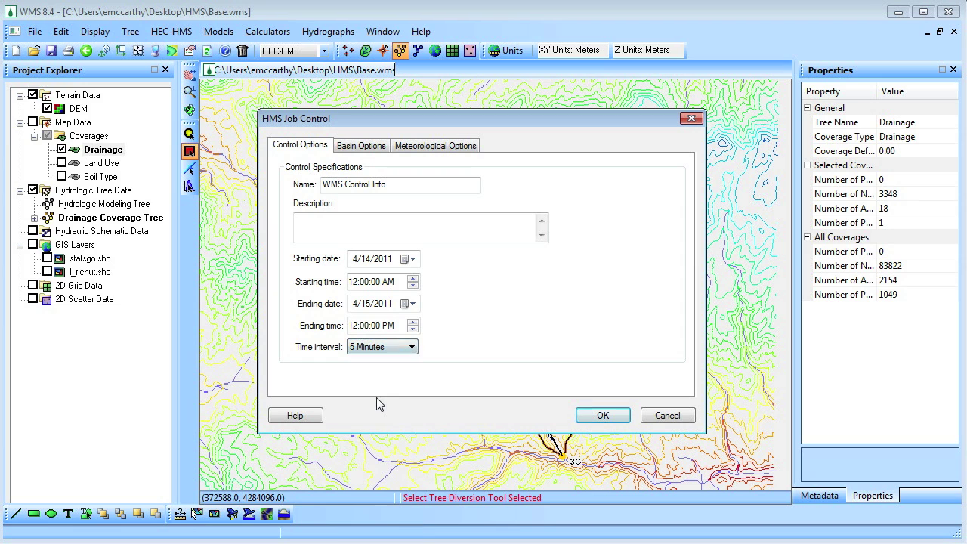
pyautogui.click(604, 417)
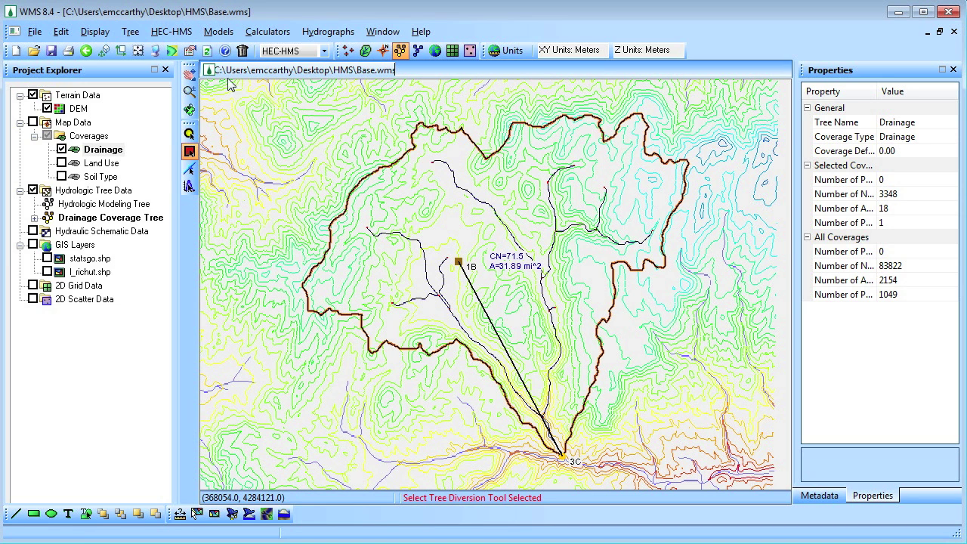
pyautogui.click(176, 33)
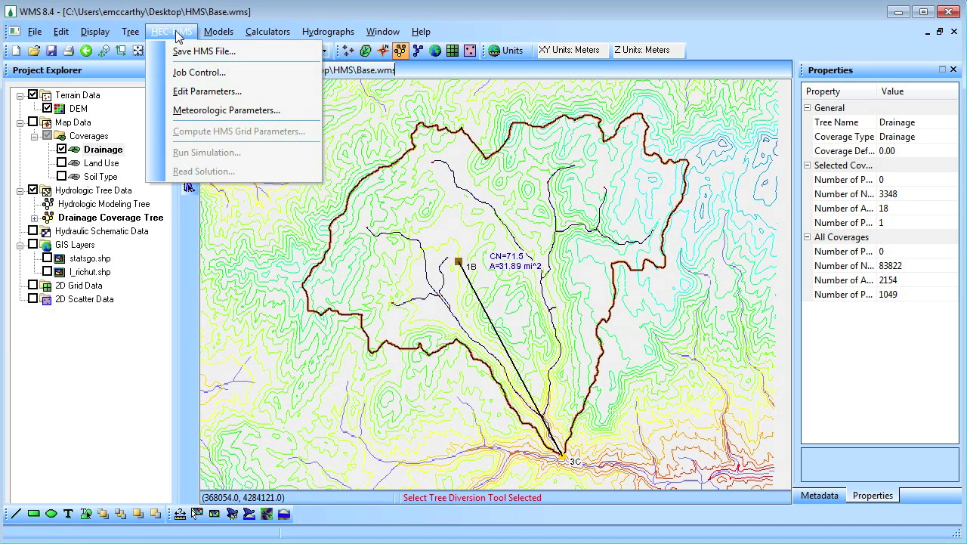
# Set meteorologic parameters to an SCS Hypothetical Storm, Type II, with 1.80 in depth
pyautogui.click(201, 110)
pyautogui.click(305, 80)
pyautogui.click(300, 132)
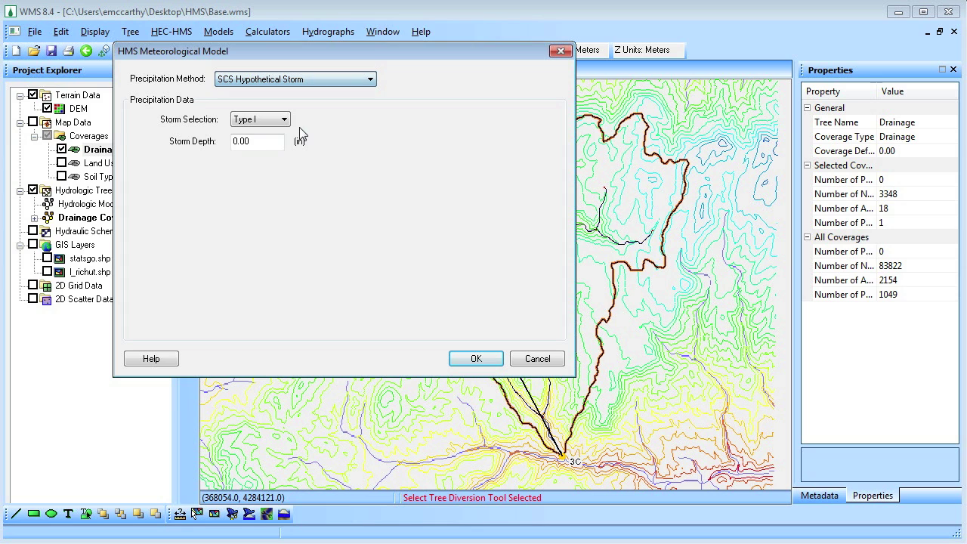
pyautogui.click(276, 122)
pyautogui.click(250, 150)
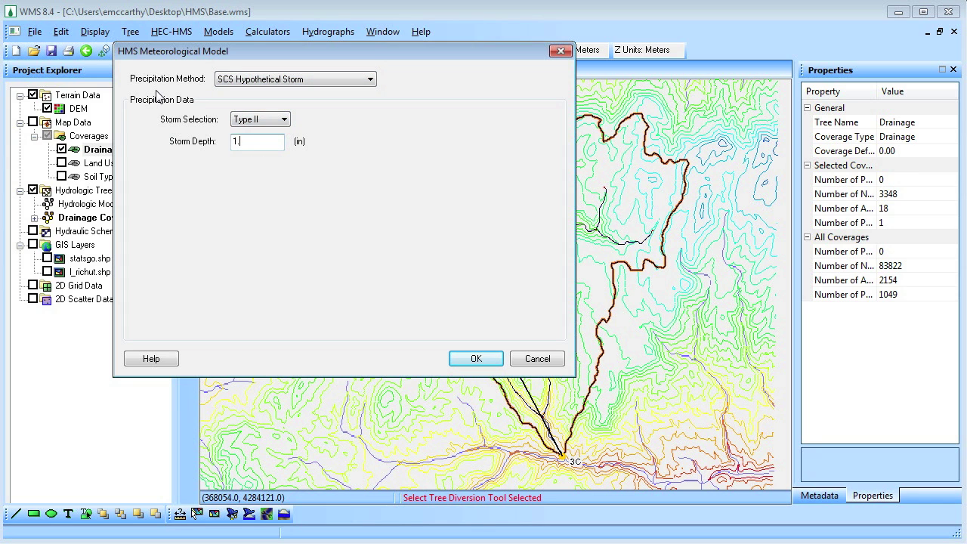
pyautogui.click(475, 364)
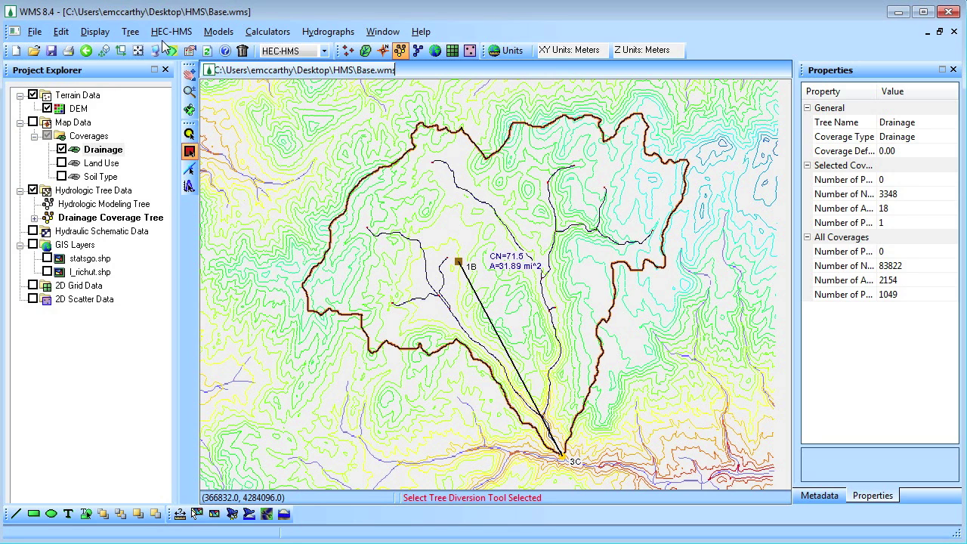
# Compute basin 1B's lag time with the SCS Method, giving 1.9784 hours
pyautogui.doubleClick(465, 269)
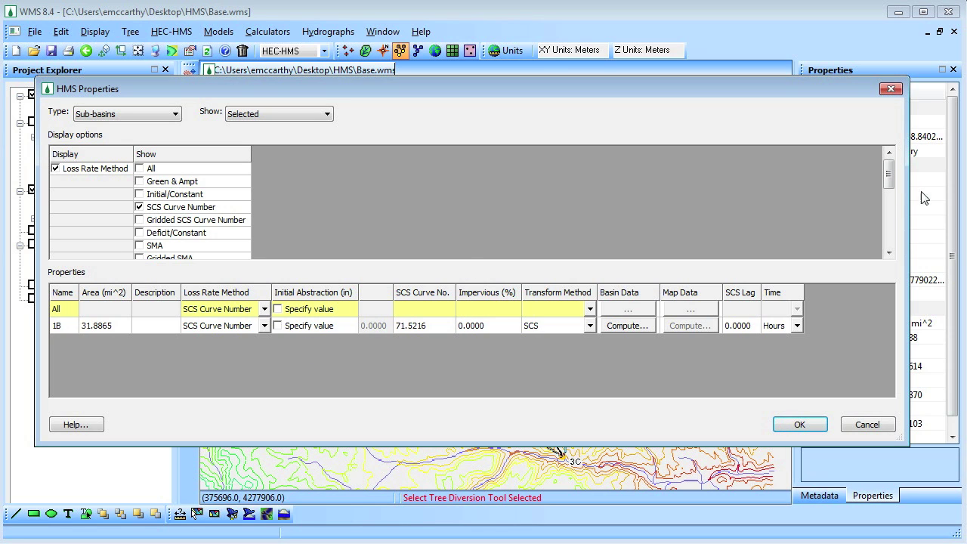
pyautogui.moveTo(889, 174); pyautogui.dragTo(879, 214)
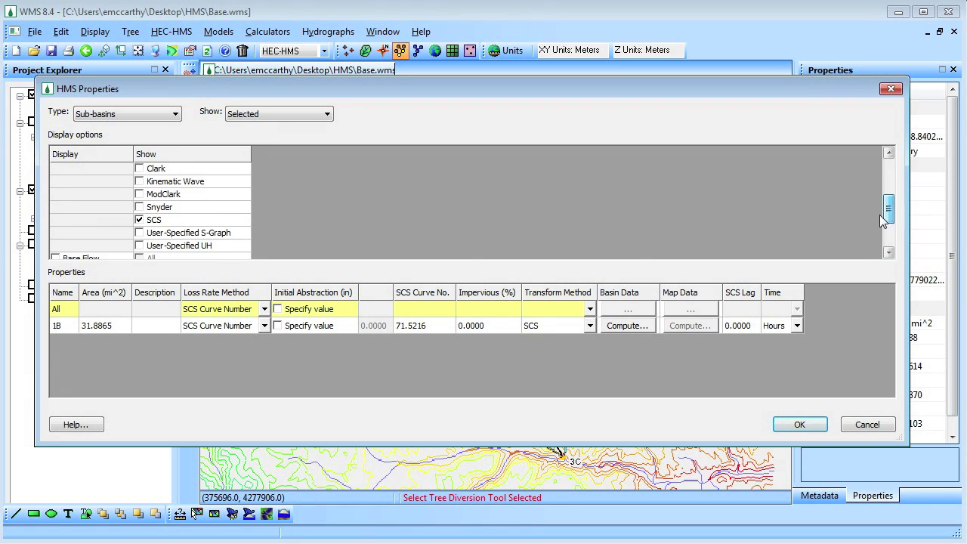
pyautogui.click(648, 325)
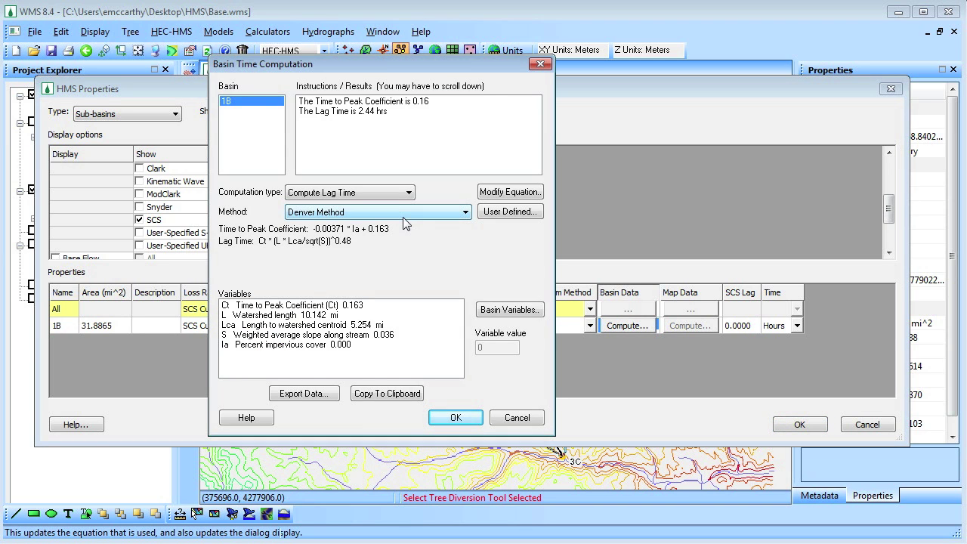
pyautogui.click(403, 217)
pyautogui.click(371, 379)
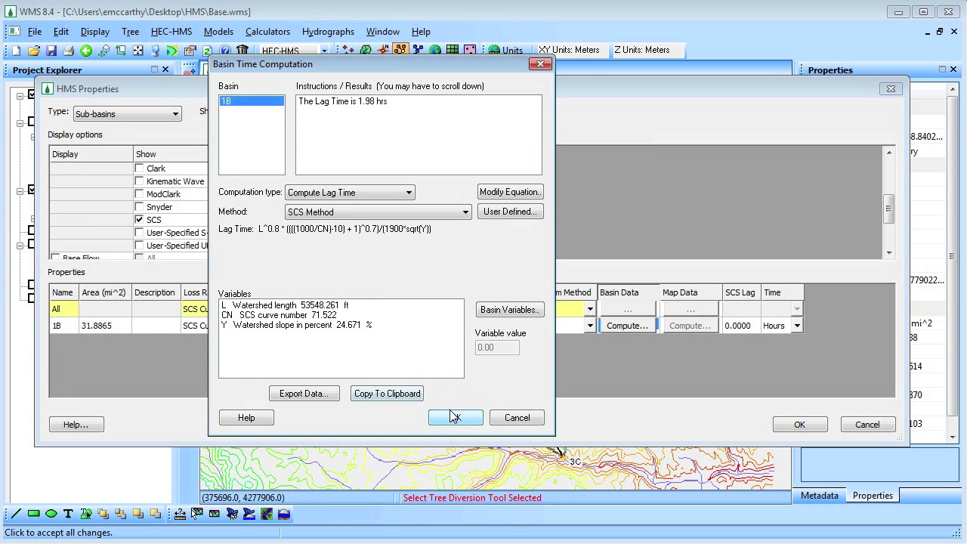
pyautogui.click(454, 417)
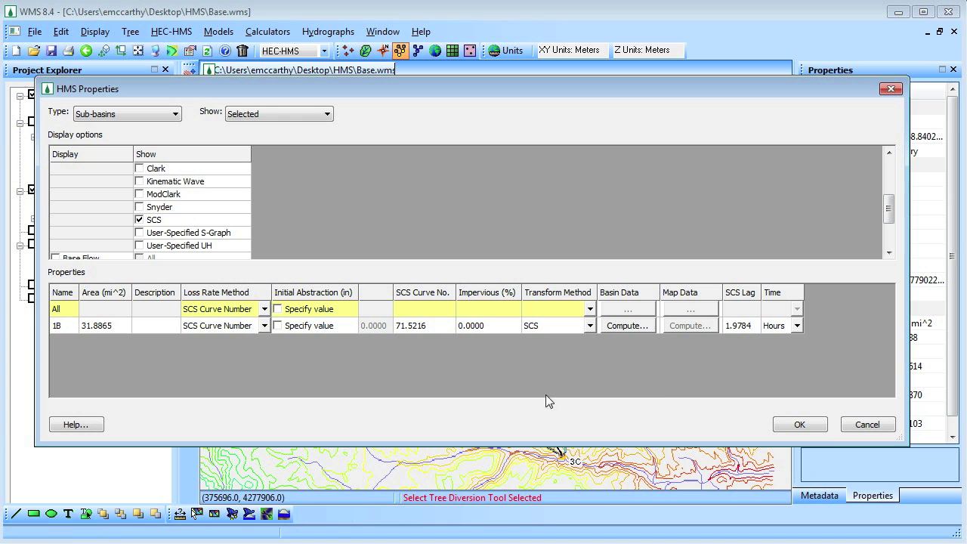
pyautogui.click(800, 425)
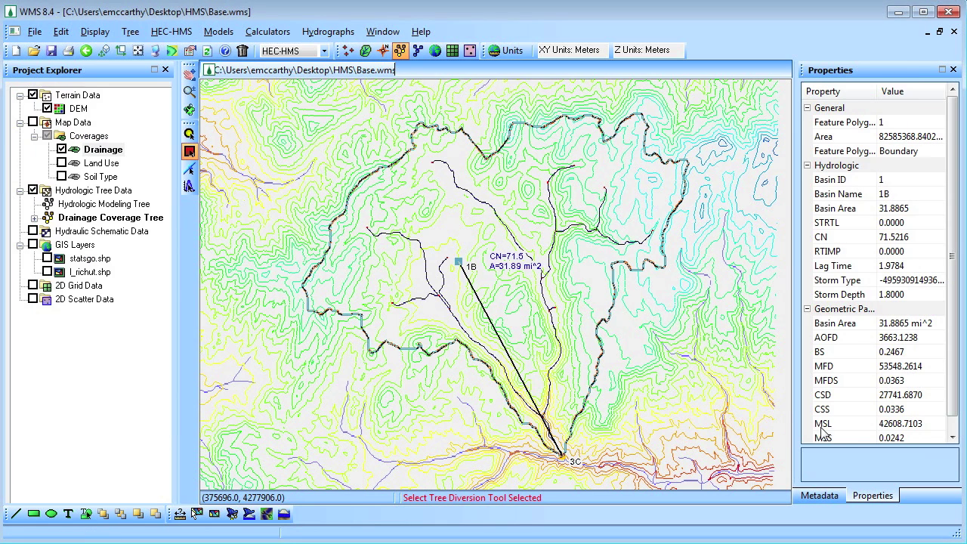
# Save the model as the HMS file singleBasin in the video folder
pyautogui.click(171, 31)
pyautogui.click(192, 47)
pyautogui.doubleClick(387, 233)
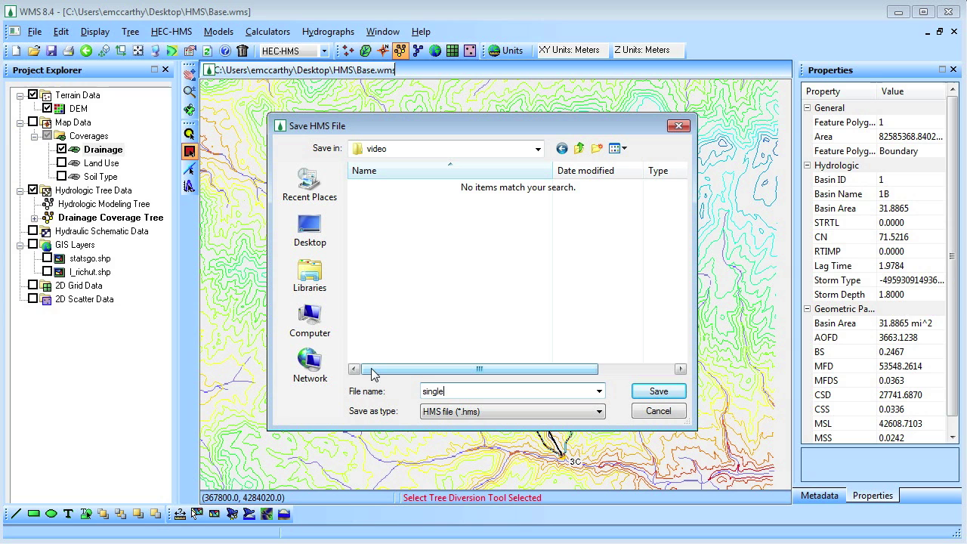
pyautogui.click(669, 393)
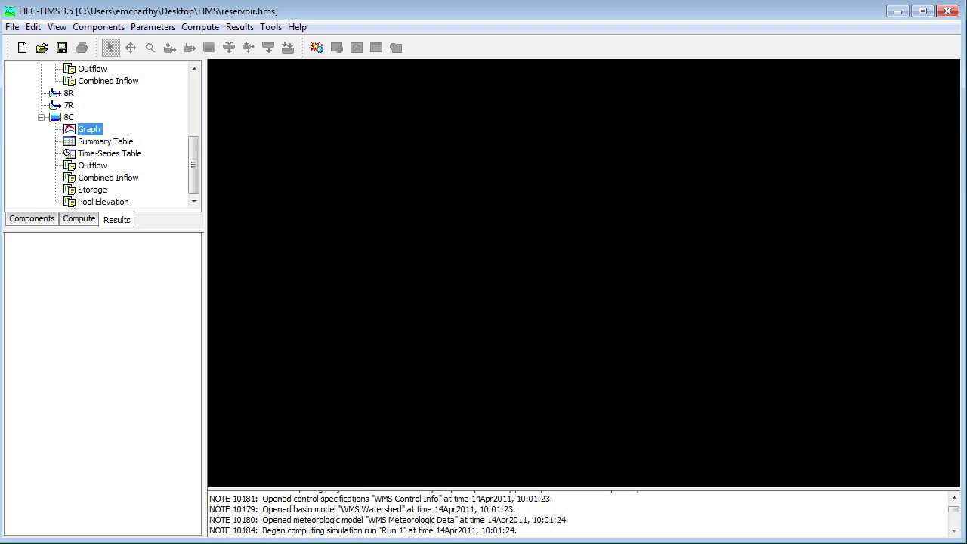
# Open the recent singleBasin project and its WMS Watershed basin model map
pyautogui.click(13, 26)
pyautogui.click(42, 276)
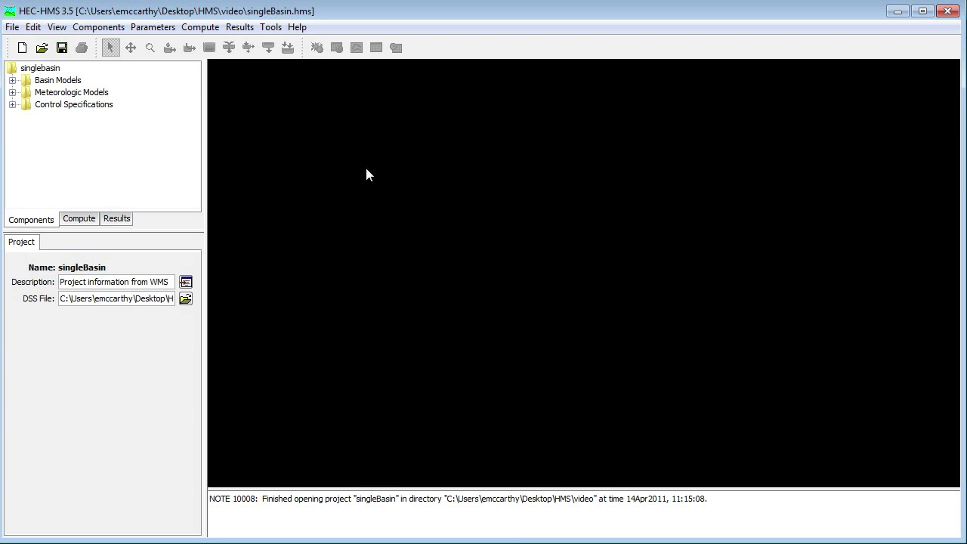
pyautogui.click(12, 80)
pyautogui.doubleClick(61, 93)
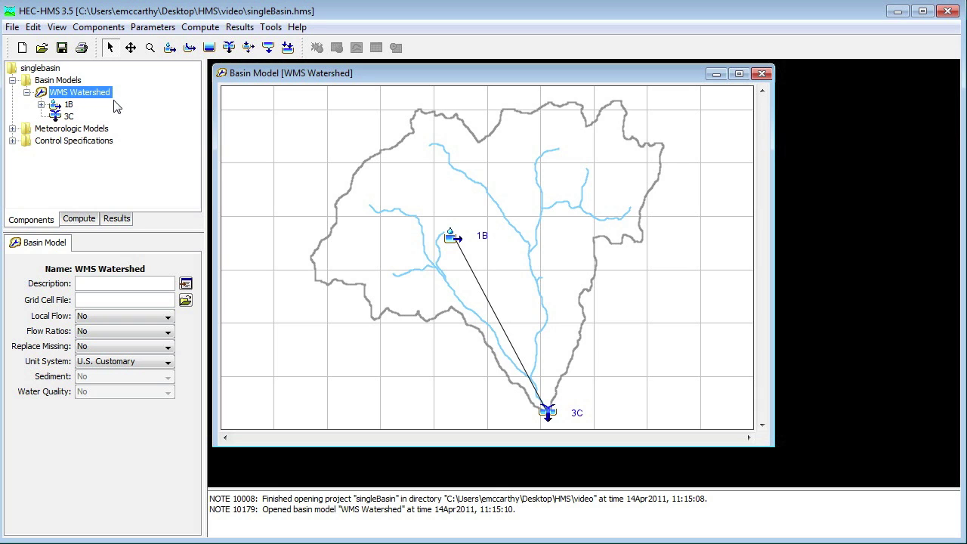
# Make Run 1 the current run and compute it
pyautogui.click(200, 27)
pyautogui.moveTo(202, 60)
pyautogui.click(350, 60)
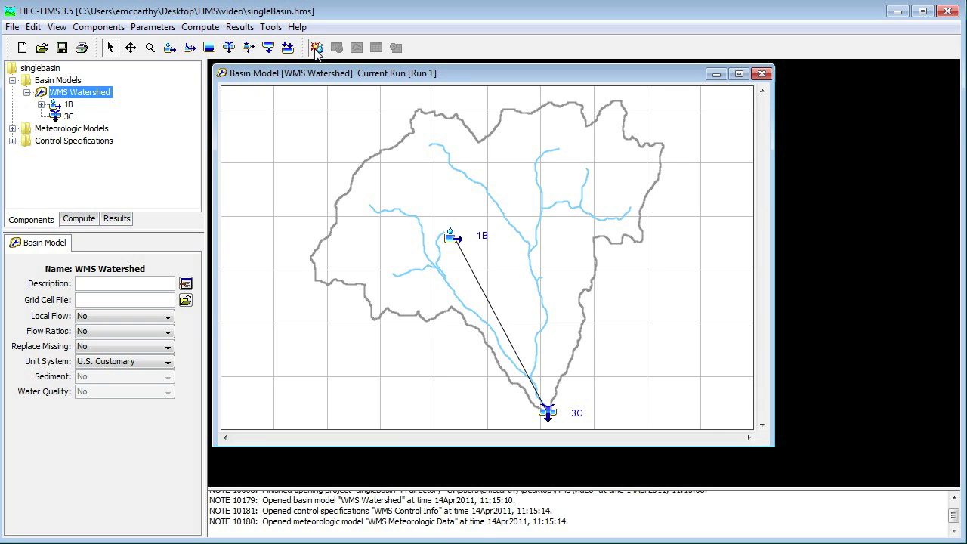
pyautogui.click(316, 47)
pyautogui.click(438, 216)
# Review junction 3C's Run 1 outflow hydrograph, peaking near 630 cfs, then return to WMS
pyautogui.click(118, 219)
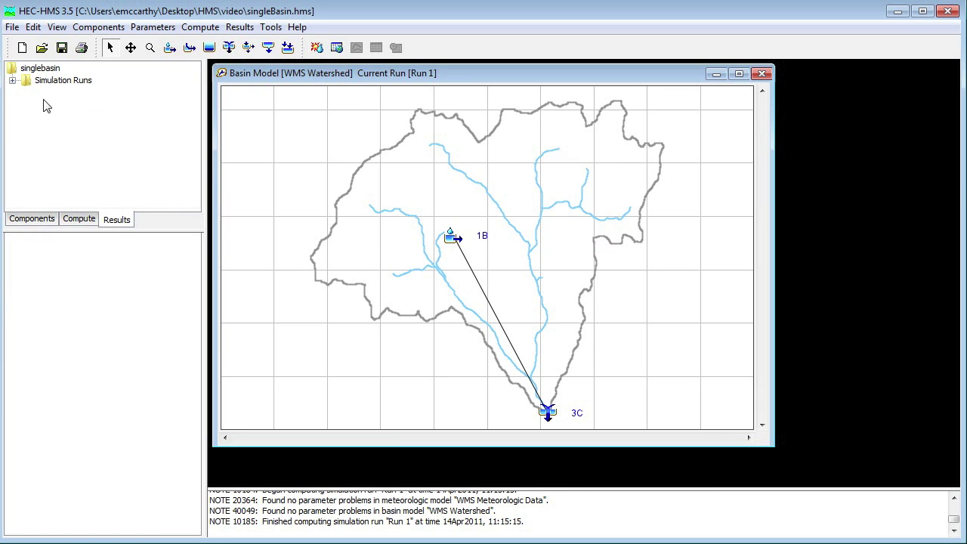
pyautogui.click(39, 80)
pyautogui.doubleClick(43, 94)
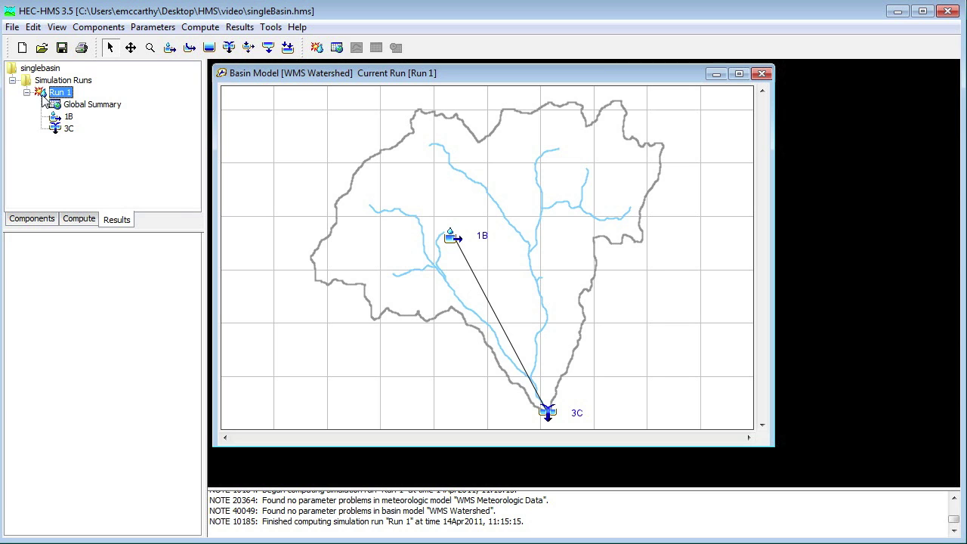
pyautogui.doubleClick(58, 130)
pyautogui.click(83, 141)
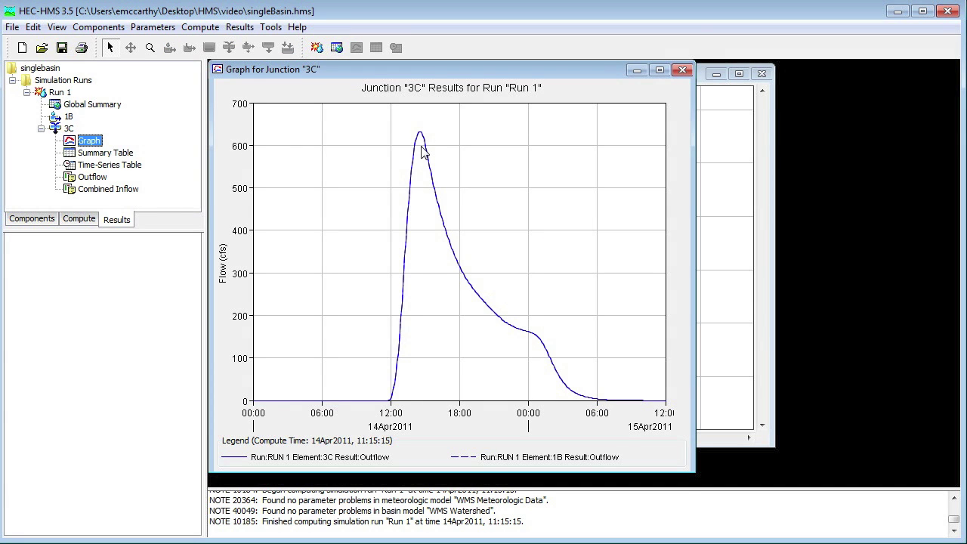
pyautogui.click(683, 70)
pyautogui.hotkey('alt', 'Tab')
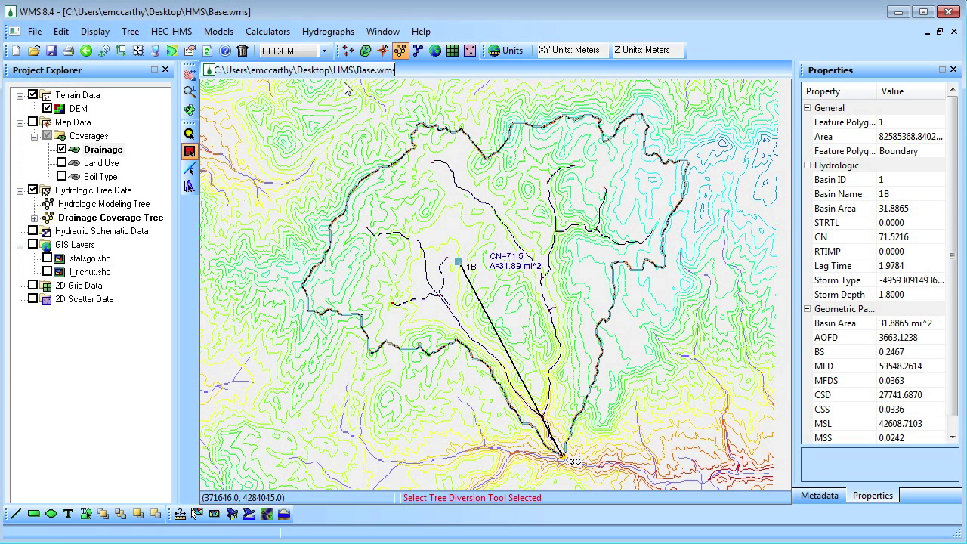
# Place two new outlet points, 4C and 5C, on the streams
pyautogui.click(366, 51)
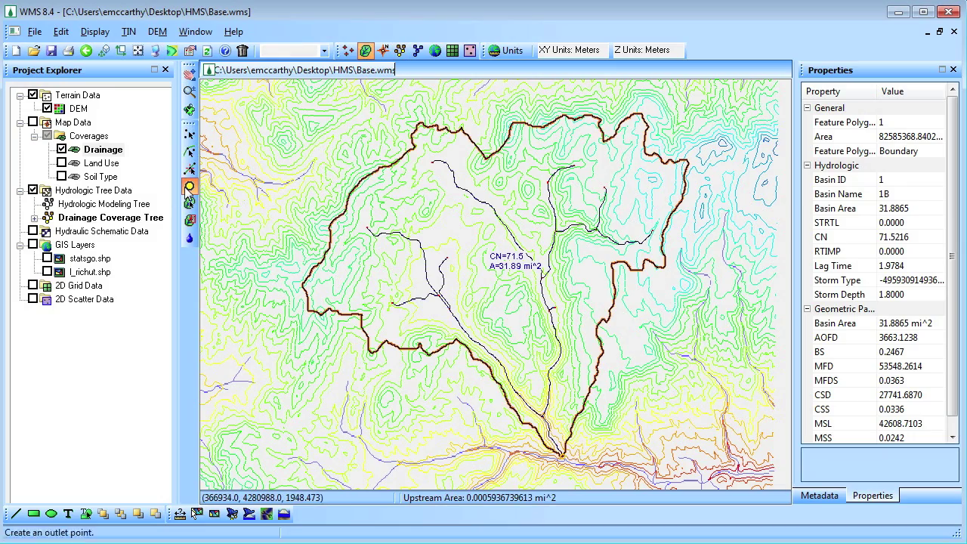
pyautogui.scroll(2, 547, 291)
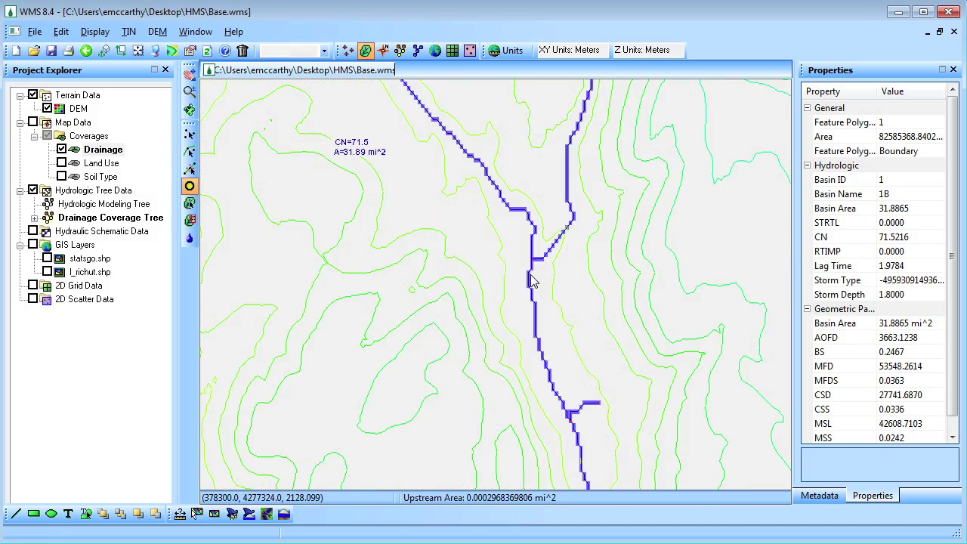
pyautogui.click(544, 285)
pyautogui.scroll(-1, 461, 327)
pyautogui.scroll(3, 302, 376)
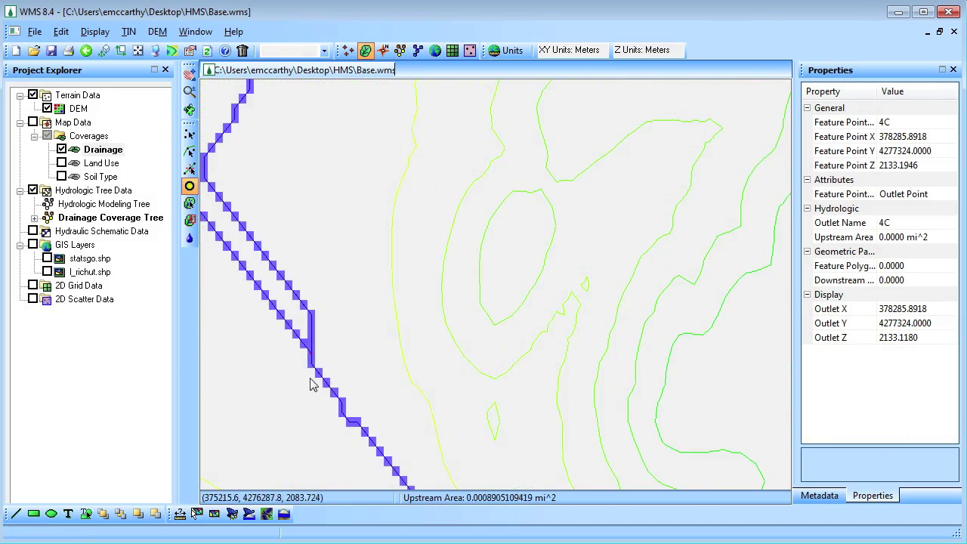
pyautogui.click(323, 377)
pyautogui.scroll(-3, 425, 377)
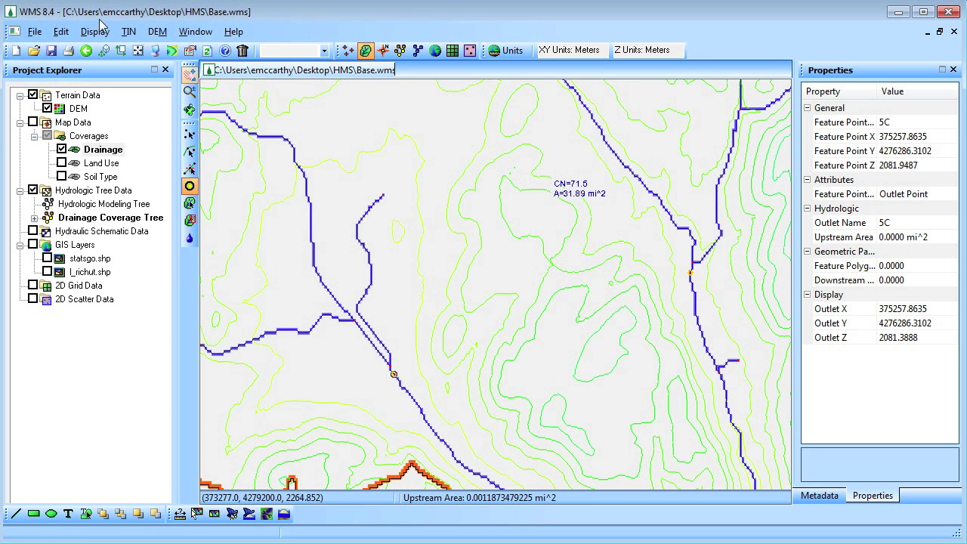
# Re-delineate the watershed from the new outlets into sub-basins of 14.35, 9.14 and 8.39 mi²
pyautogui.click(156, 33)
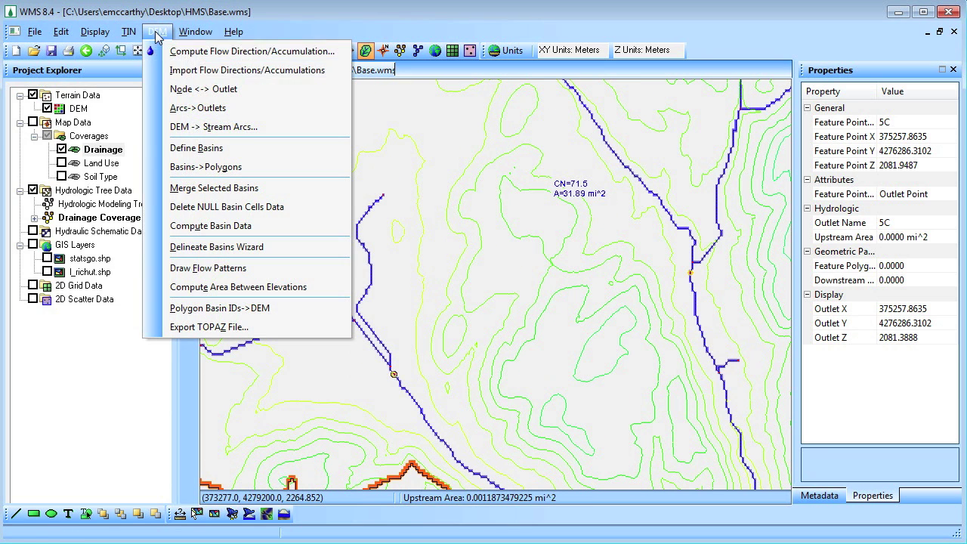
pyautogui.click(217, 247)
pyautogui.click(422, 352)
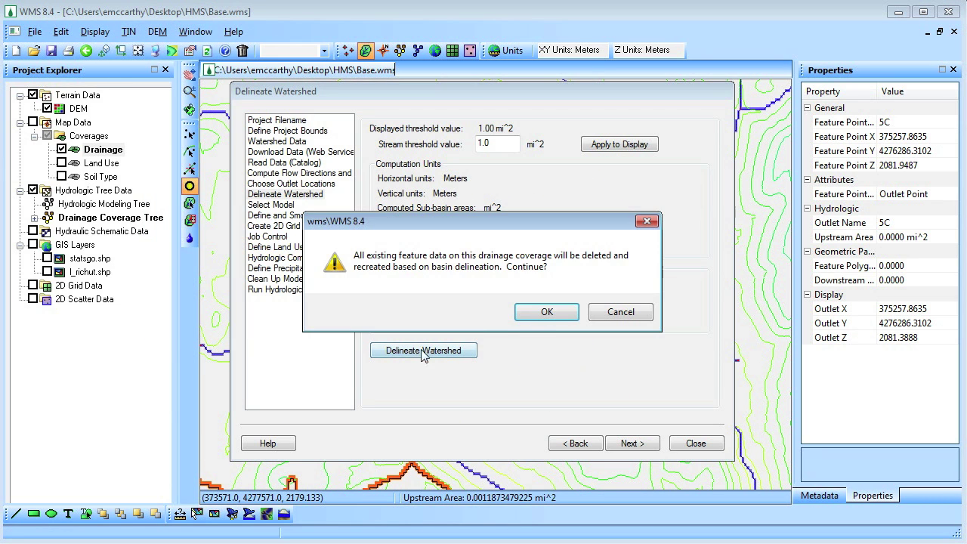
pyautogui.click(530, 319)
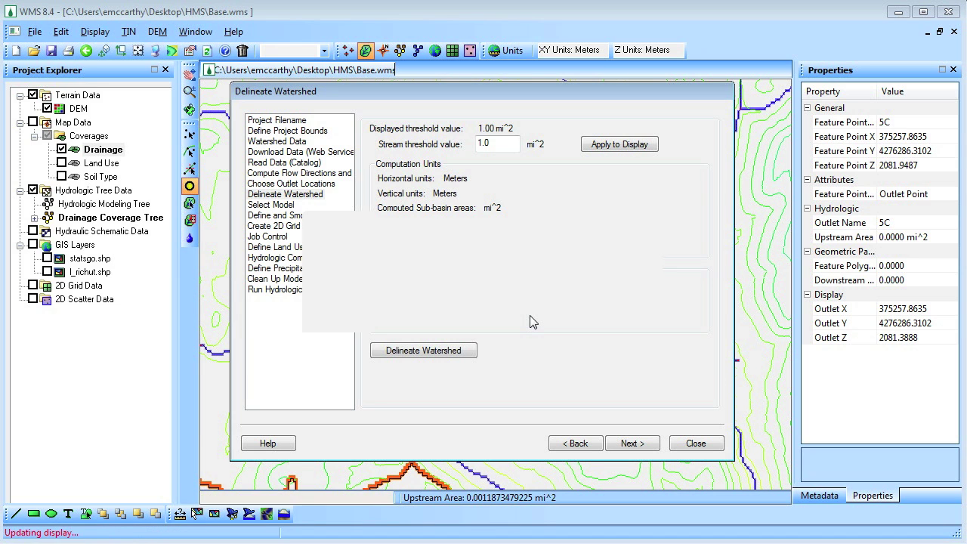
pyautogui.click(696, 443)
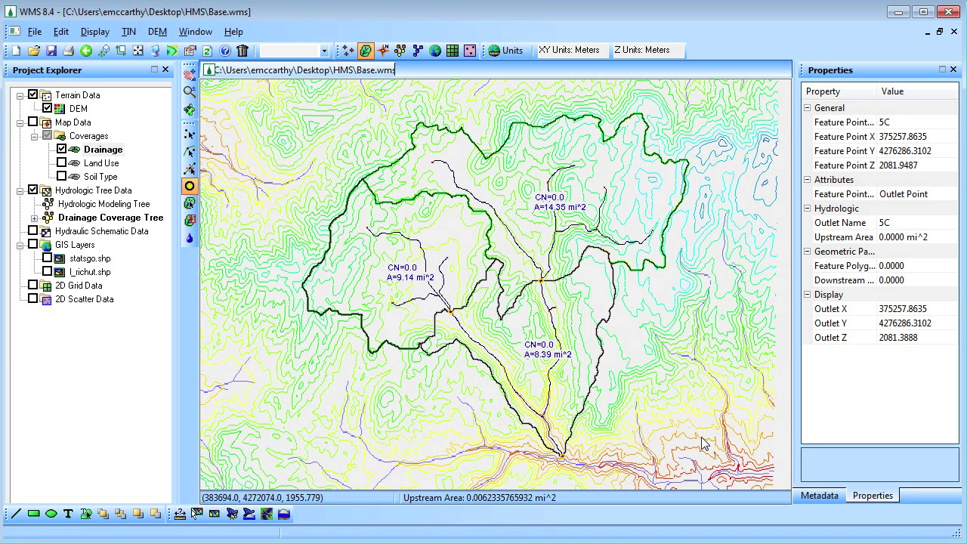
pyautogui.click(399, 50)
pyautogui.click(271, 35)
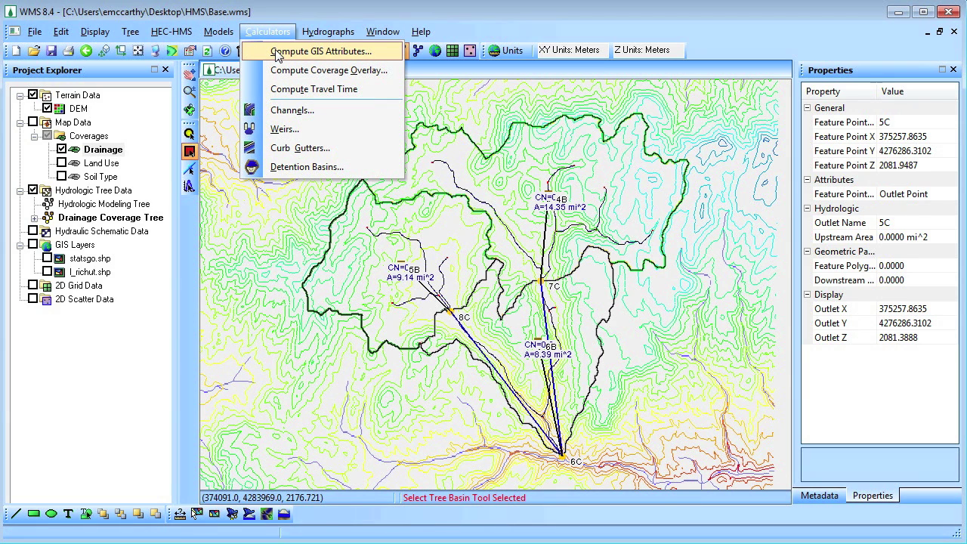
# Load scsland.tbl as the land-use curve number mapping table
pyautogui.click(277, 53)
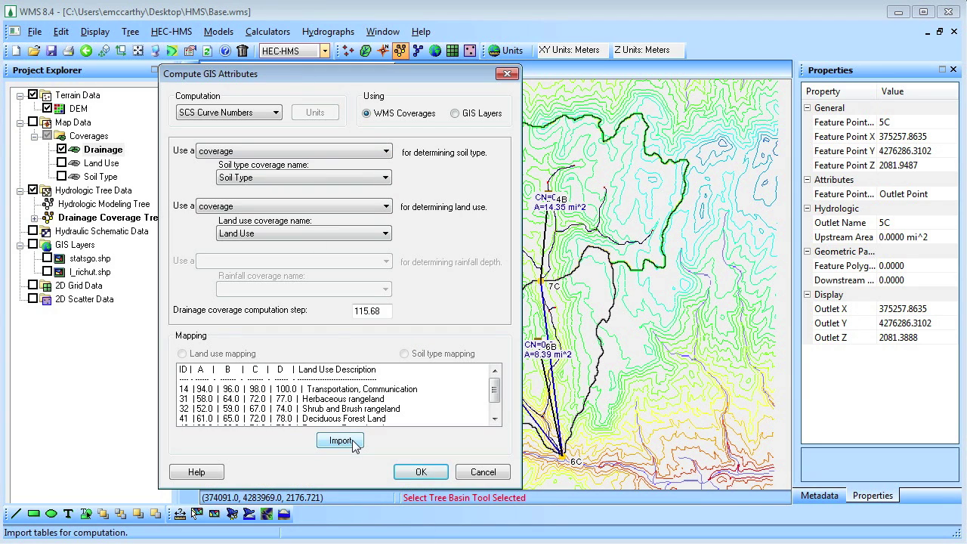
pyautogui.click(352, 440)
pyautogui.click(369, 316)
pyautogui.click(445, 154)
pyautogui.doubleClick(257, 249)
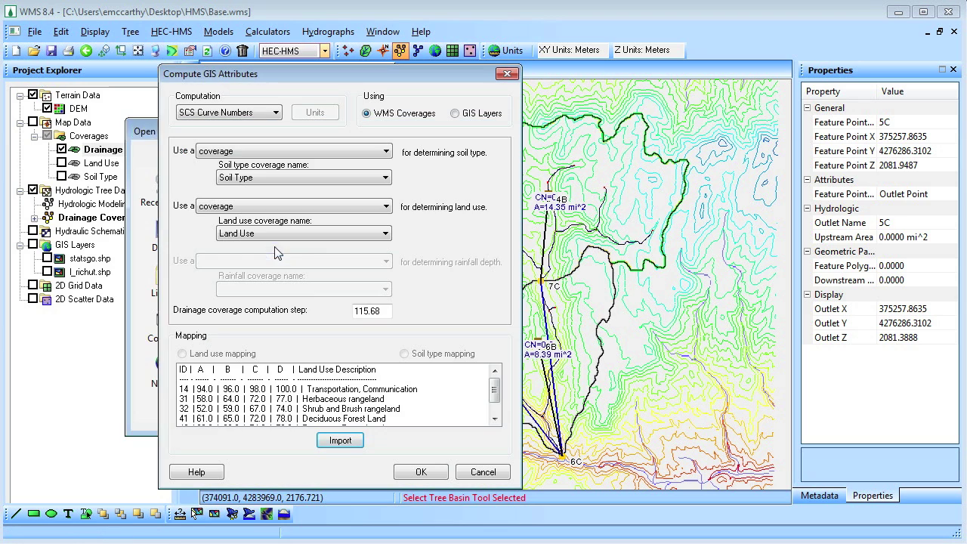
# Compute curve numbers 70.682, 72.4564 and 71.877 for the sub-basins, then open 6B's HMS parameters
pyautogui.click(420, 472)
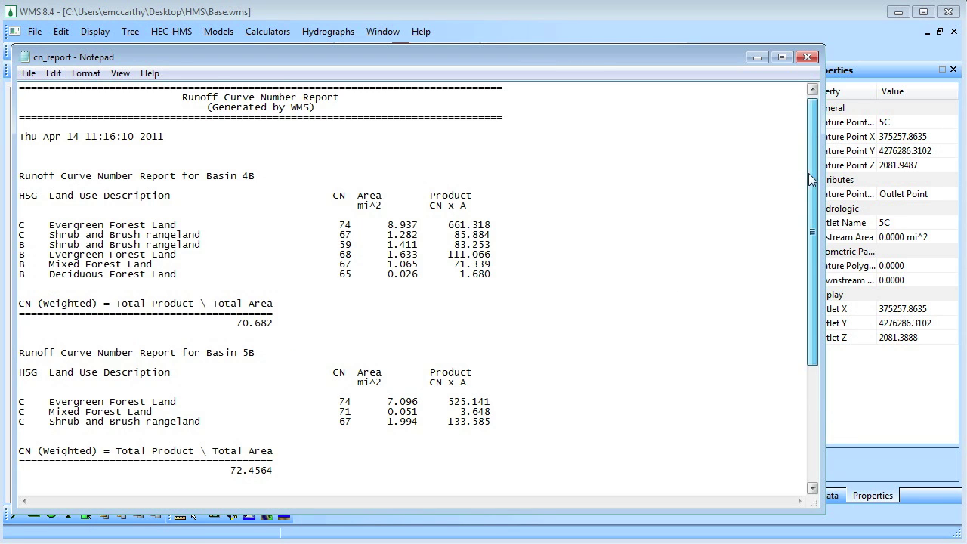
pyautogui.moveTo(811, 179); pyautogui.dragTo(809, 295)
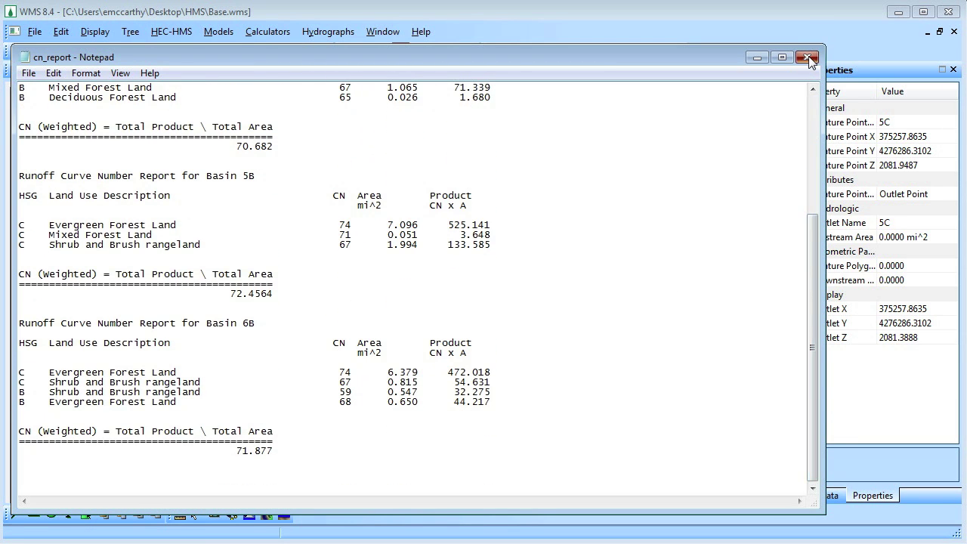
pyautogui.click(808, 58)
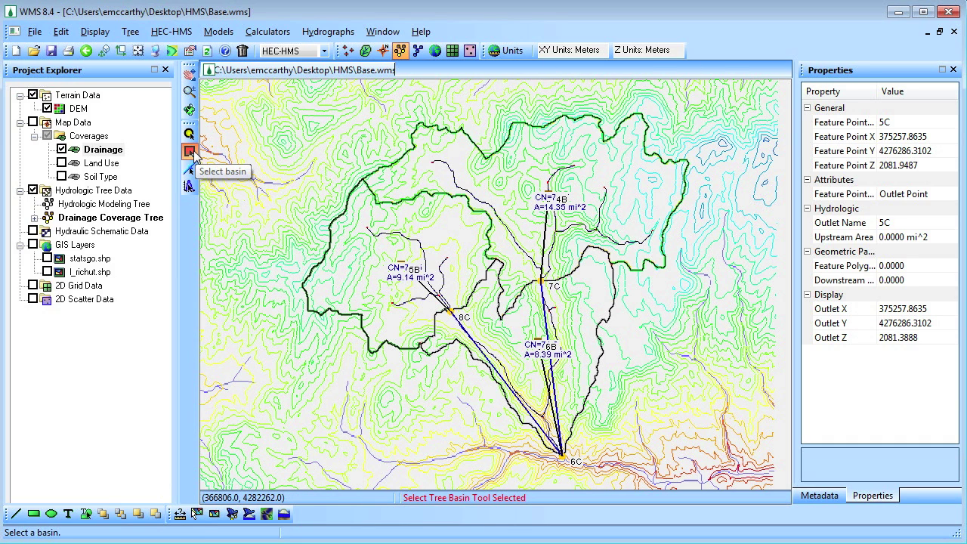
pyautogui.doubleClick(537, 340)
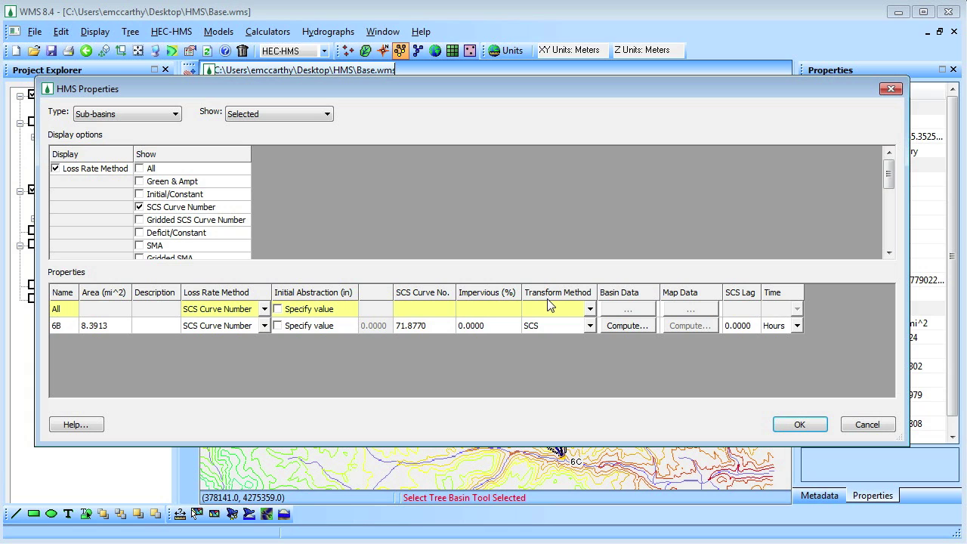
# List all sub-basins and give 4B an SCS-method lag time of 1.3655 hours
pyautogui.click(316, 114)
pyautogui.click(309, 128)
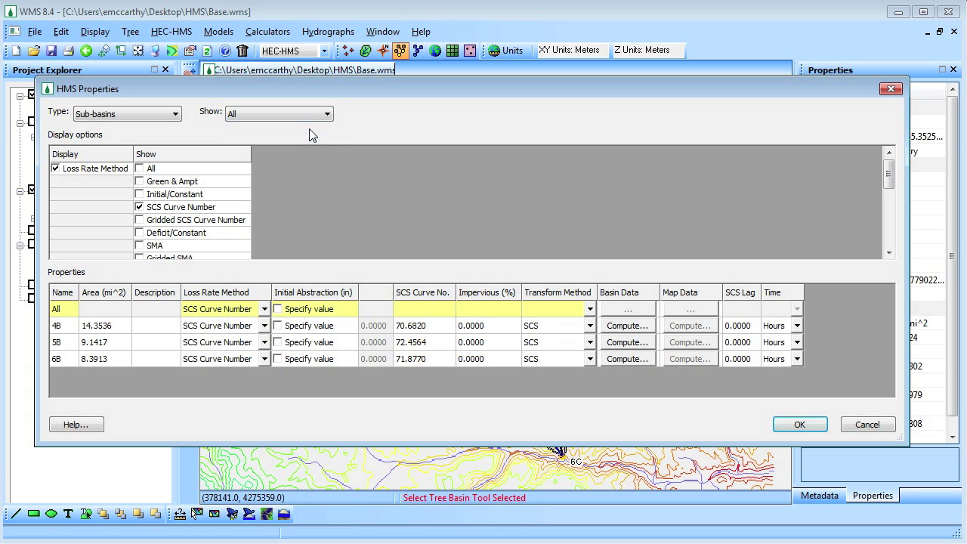
pyautogui.click(641, 330)
pyautogui.click(388, 209)
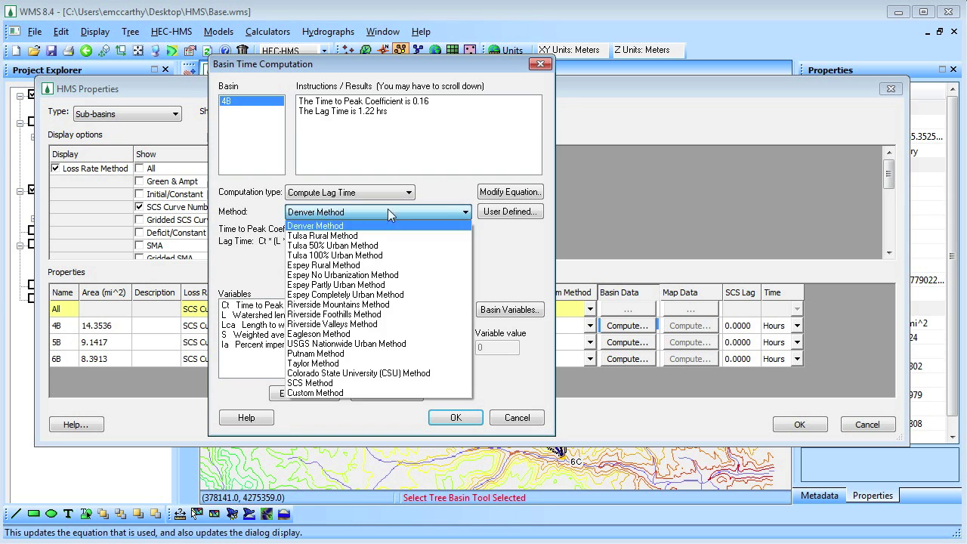
pyautogui.click(325, 498)
# Compute SCS lag times for 5B (1.1585 h) and 6B (1.0626 h) and confirm
pyautogui.click(456, 417)
pyautogui.click(620, 344)
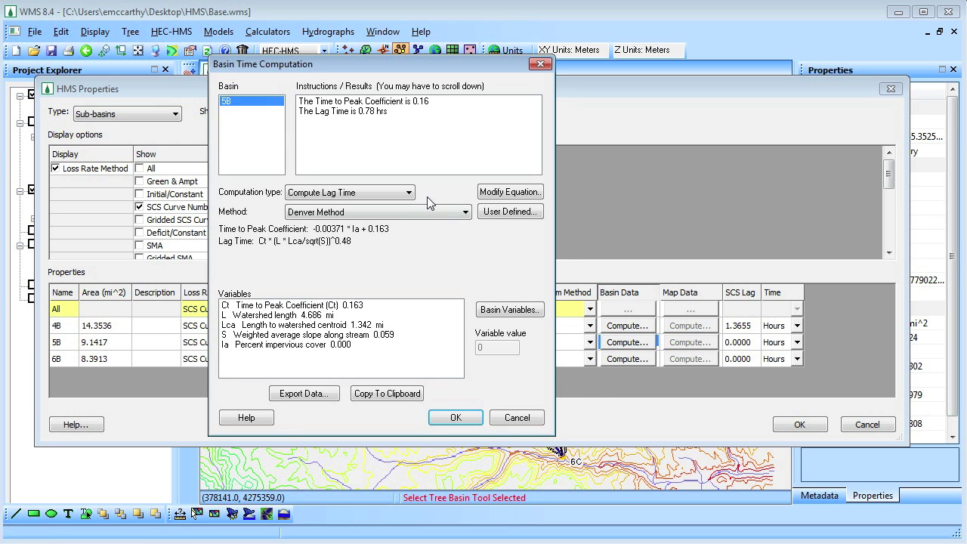
pyautogui.click(427, 211)
pyautogui.click(408, 387)
pyautogui.click(455, 418)
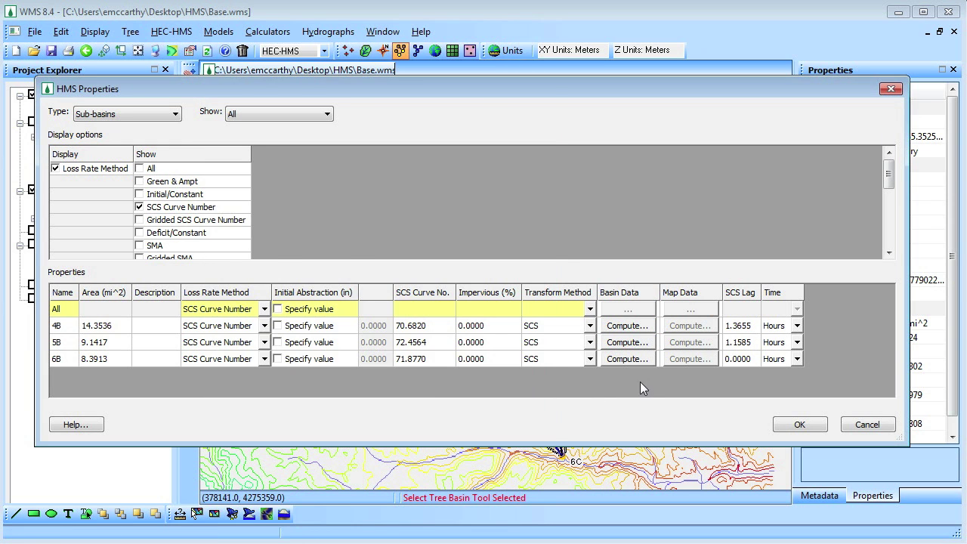
pyautogui.click(627, 359)
pyautogui.click(447, 215)
pyautogui.click(340, 383)
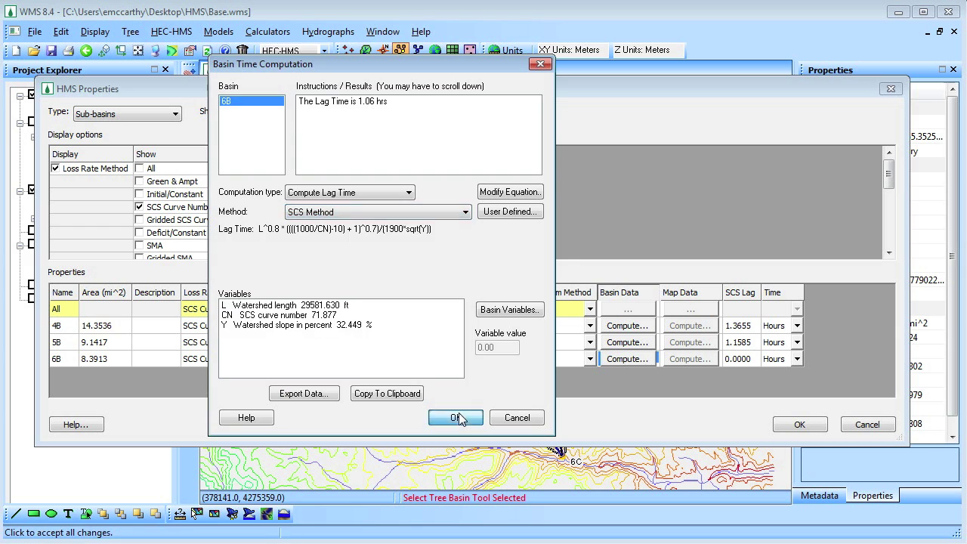
pyautogui.click(456, 418)
# Open the routing properties of reach 7R below outlet 7C
pyautogui.click(812, 427)
pyautogui.click(189, 134)
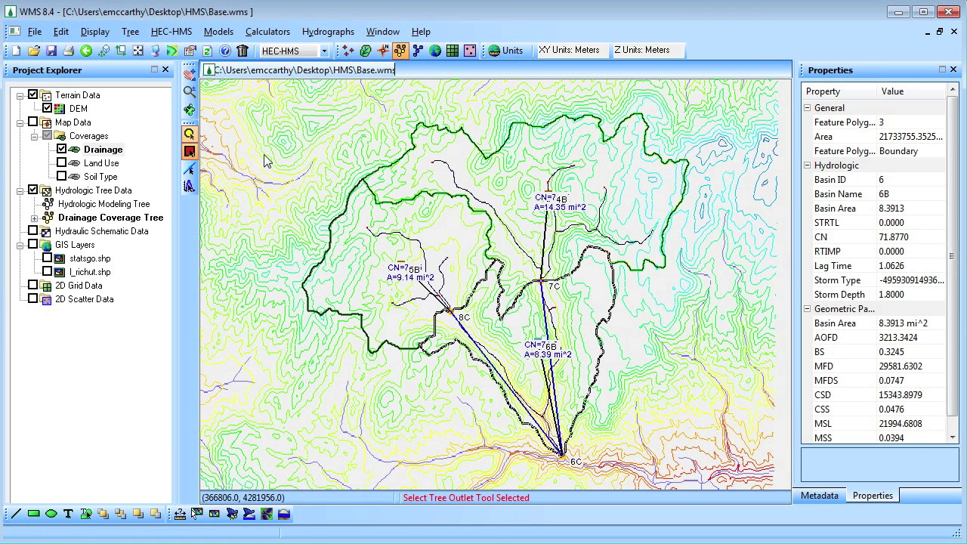
pyautogui.doubleClick(545, 287)
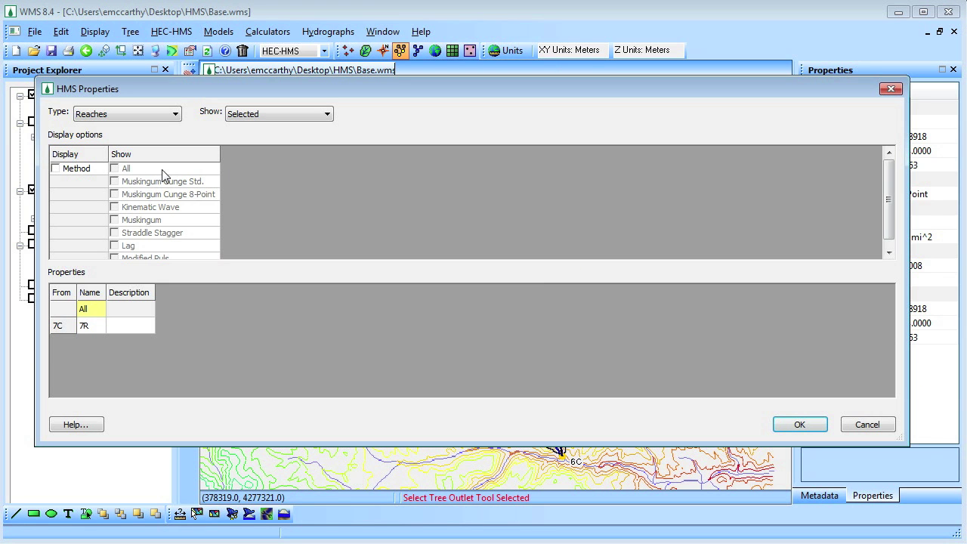
# Route reach 7R with Muskingum Cunge: bottom width 5, side slope 1, Manning's n 0.035
pyautogui.click(55, 168)
pyautogui.click(114, 182)
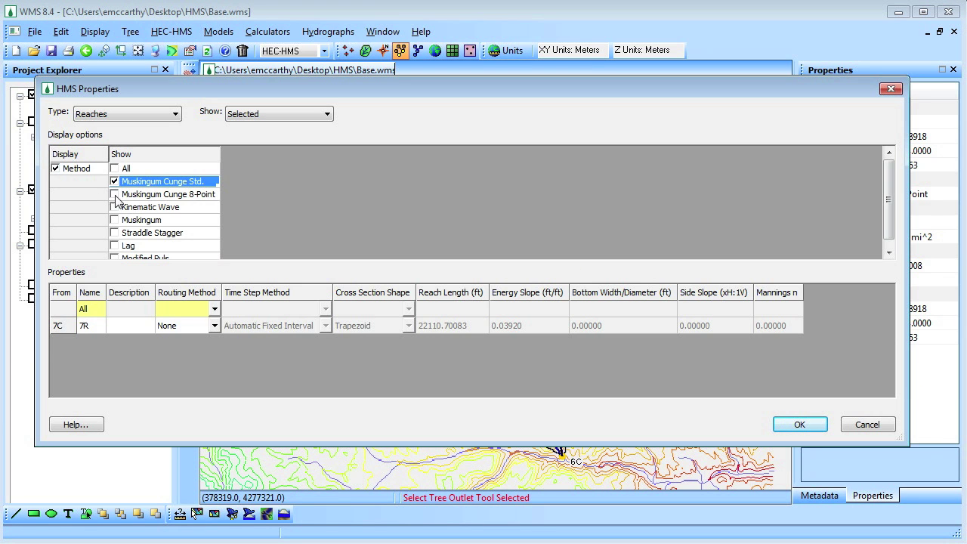
pyautogui.click(214, 327)
pyautogui.click(181, 342)
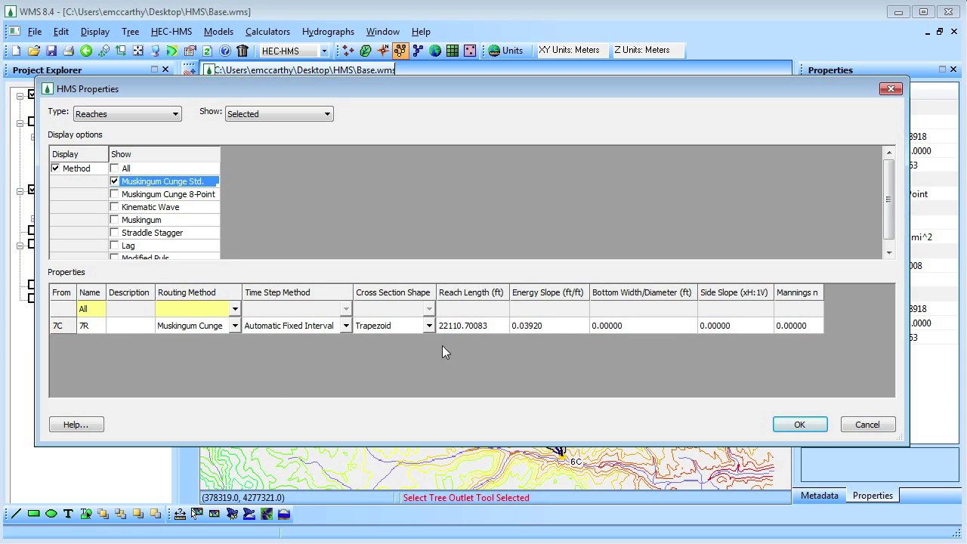
pyautogui.click(667, 328)
pyautogui.write('5')
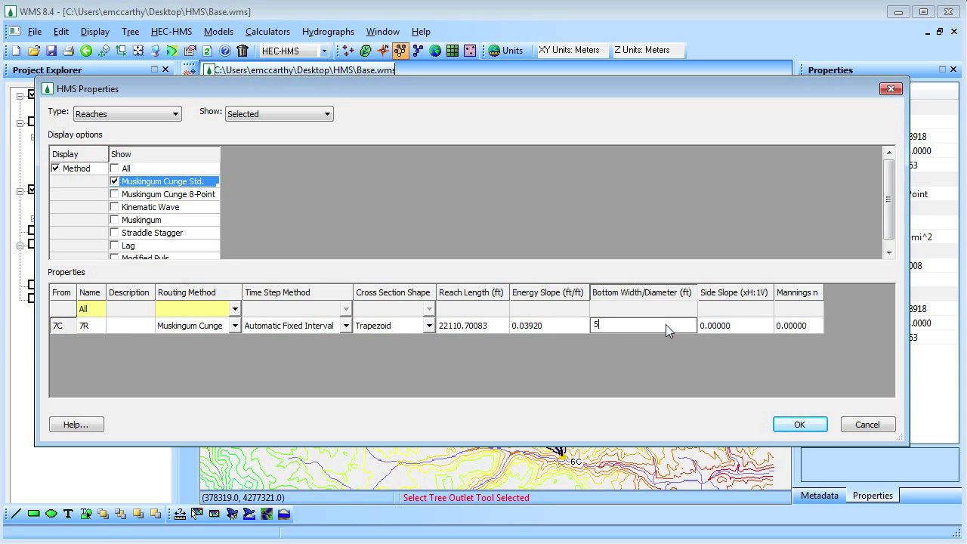
pyautogui.press('Tab')
pyautogui.write('1')
pyautogui.press('Tab')
pyautogui.write('.035')
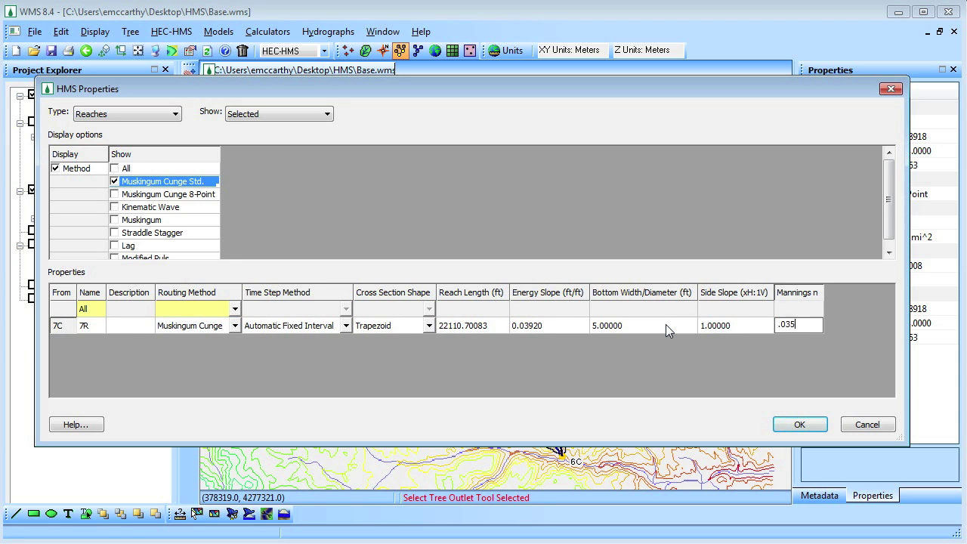
pyautogui.click(796, 429)
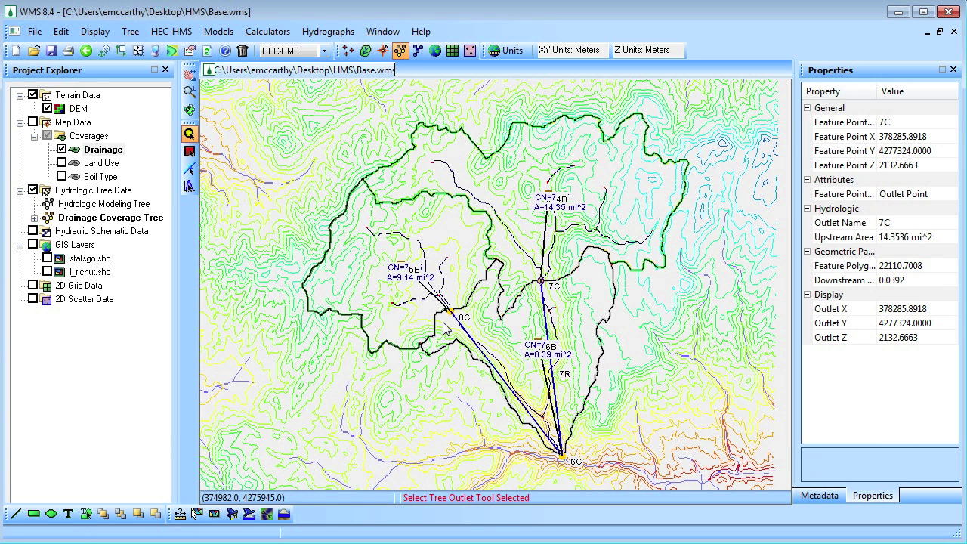
# Route reach 8R below outlet 8C with Muskingum Cunge: bottom width 5, side slope 1, n 0.035
pyautogui.doubleClick(452, 315)
pyautogui.click(215, 325)
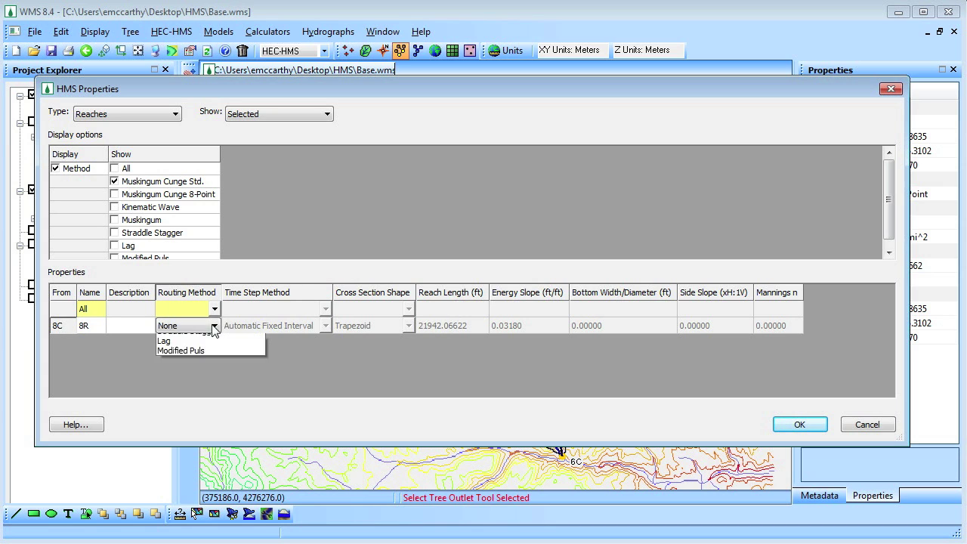
pyautogui.click(190, 347)
pyautogui.click(645, 325)
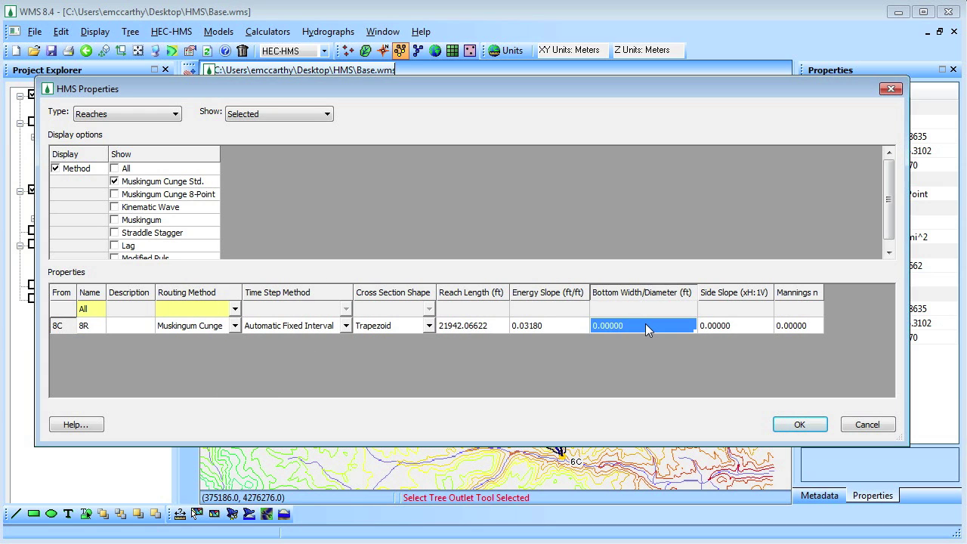
pyautogui.write('5')
pyautogui.press('Tab')
pyautogui.write('1')
pyautogui.press('Tab')
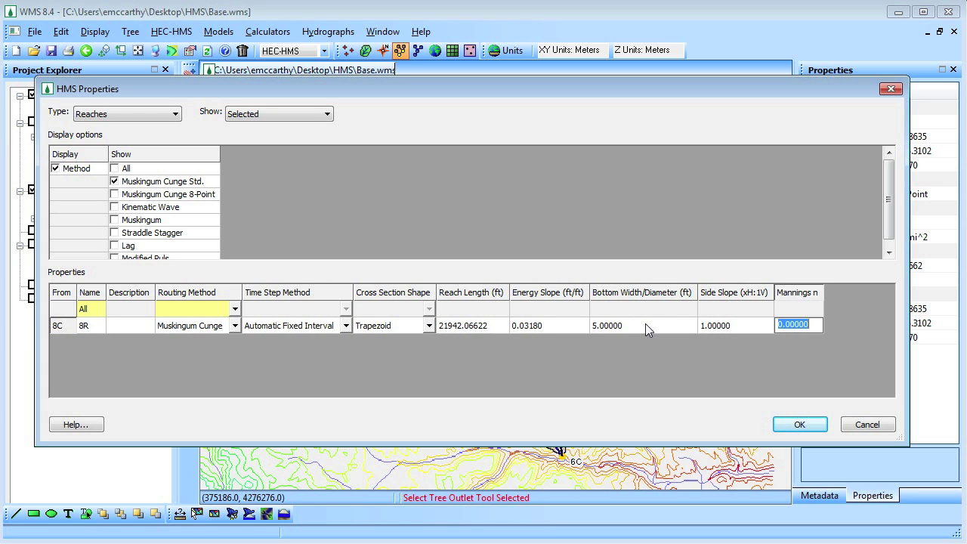
pyautogui.write('.035')
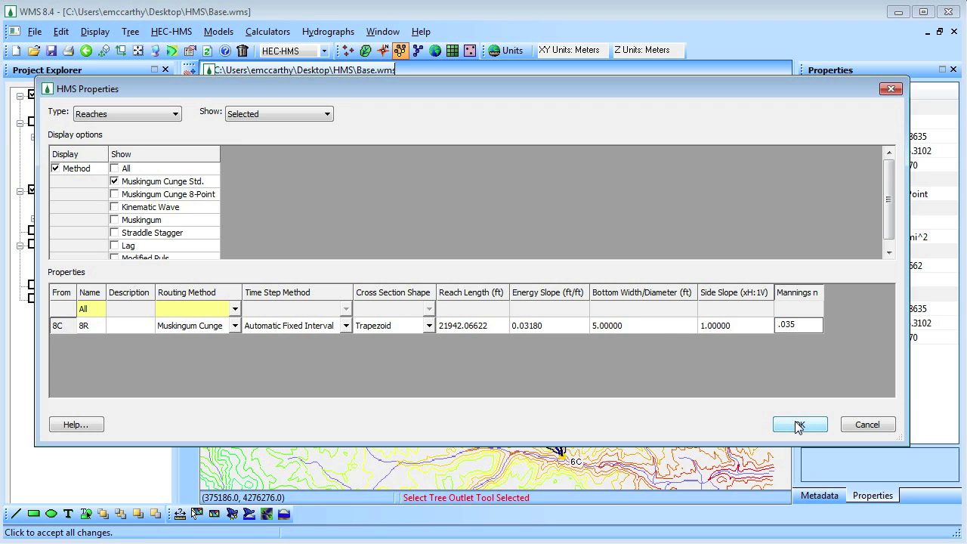
pyautogui.click(798, 425)
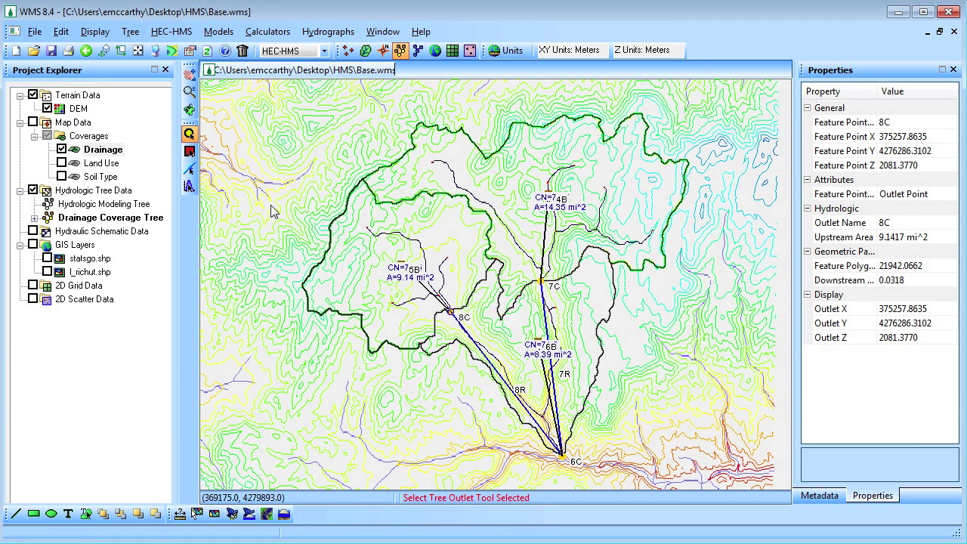
pyautogui.click(171, 31)
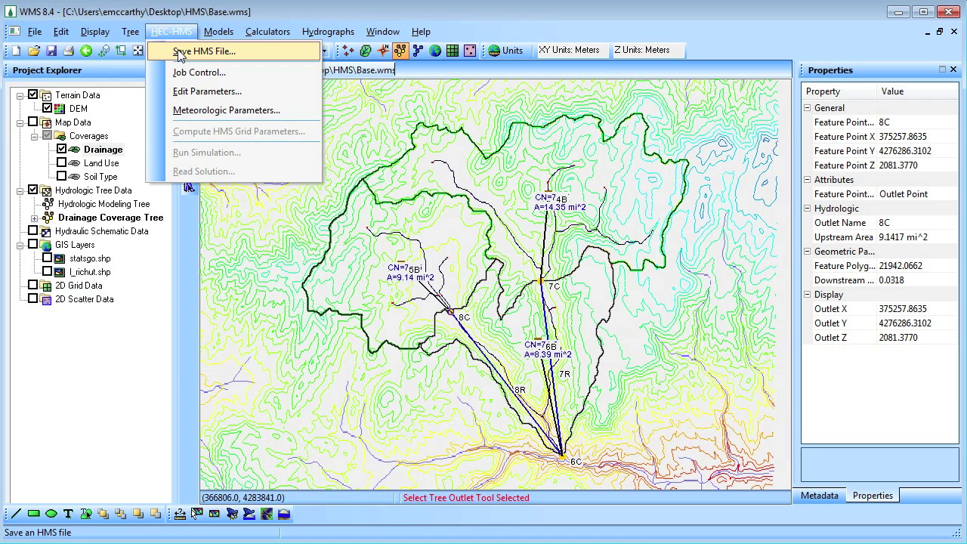
# Save the model as the HEC-HMS file multiBasin.hms in the video folder
pyautogui.click(181, 51)
pyautogui.doubleClick(378, 230)
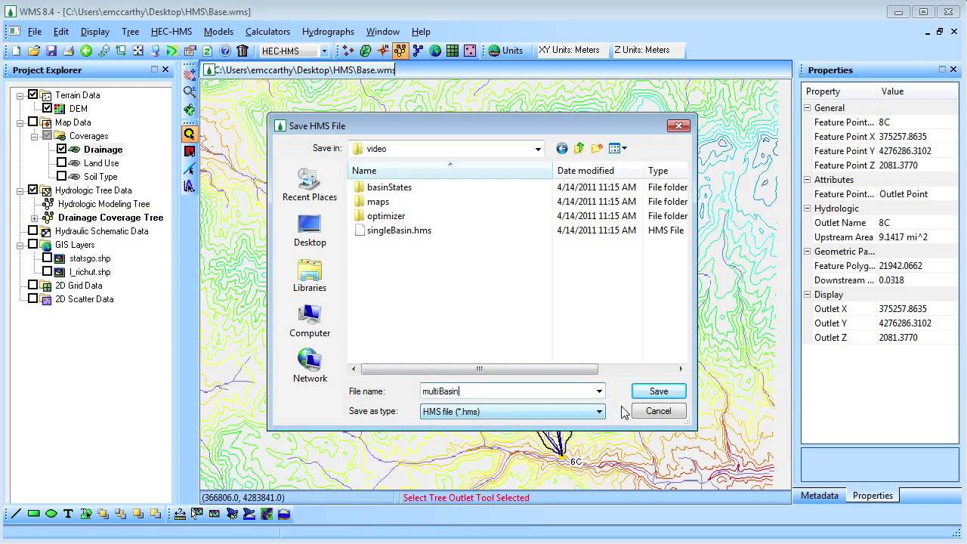
pyautogui.click(655, 399)
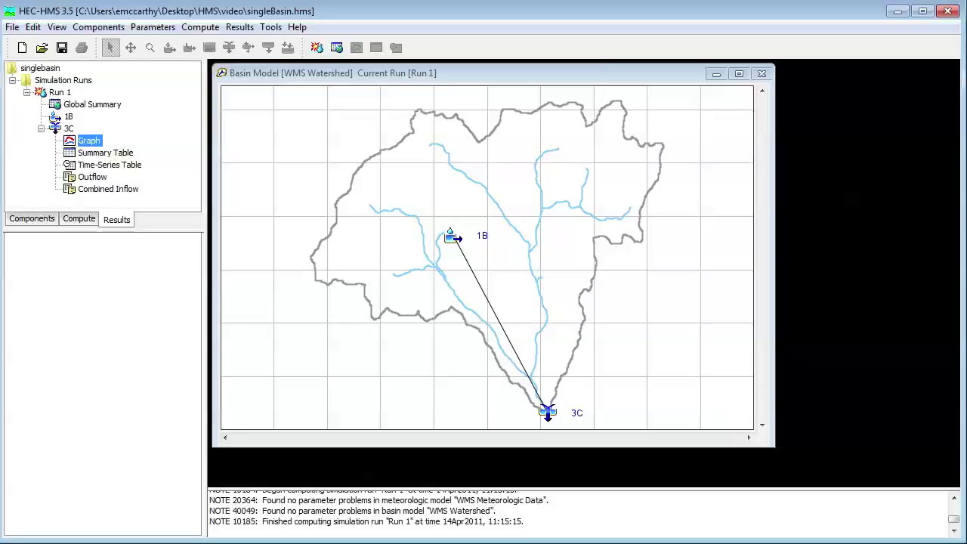
pyautogui.click(12, 26)
# Open the multiBasin project's WMS Watershed basin model and compute Run 1
pyautogui.click(54, 190)
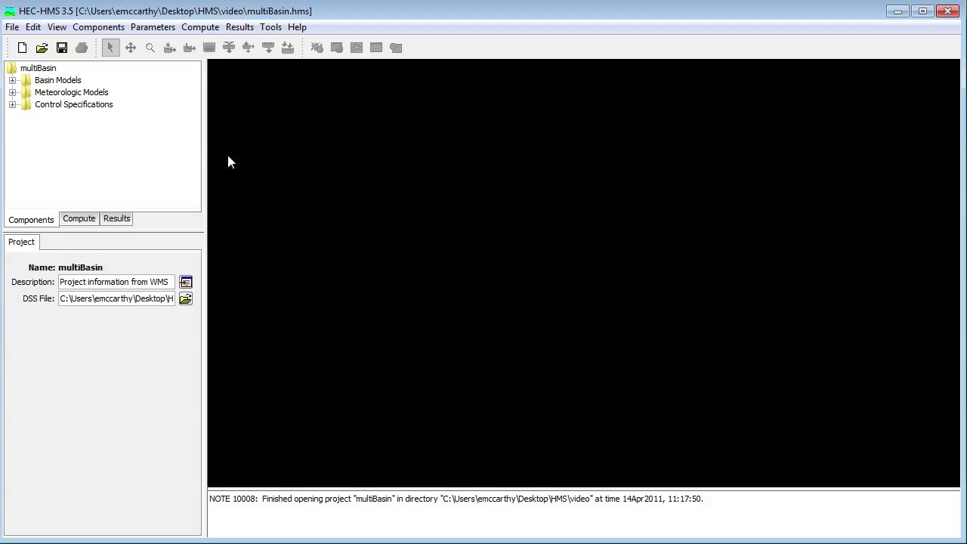
pyautogui.click(12, 80)
pyautogui.click(65, 94)
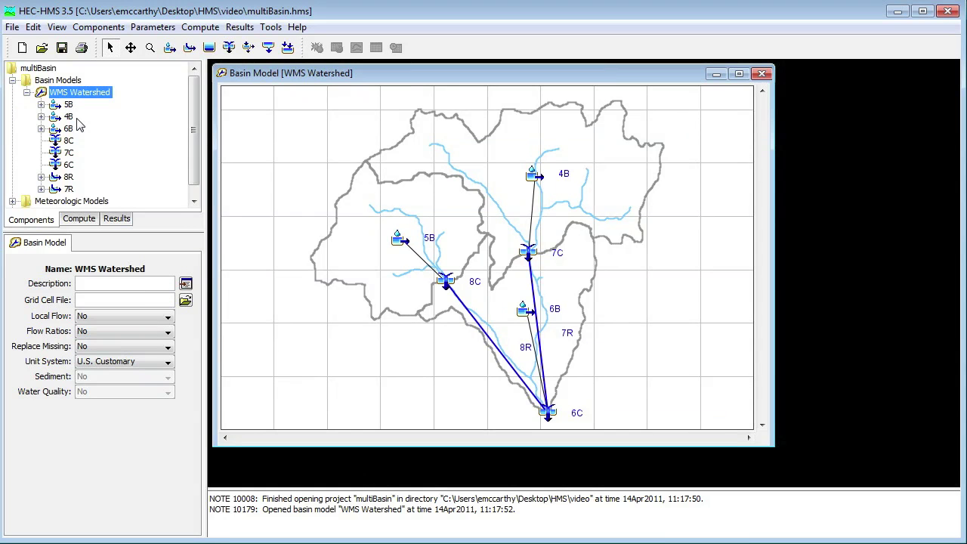
pyautogui.click(200, 27)
pyautogui.moveTo(251, 60)
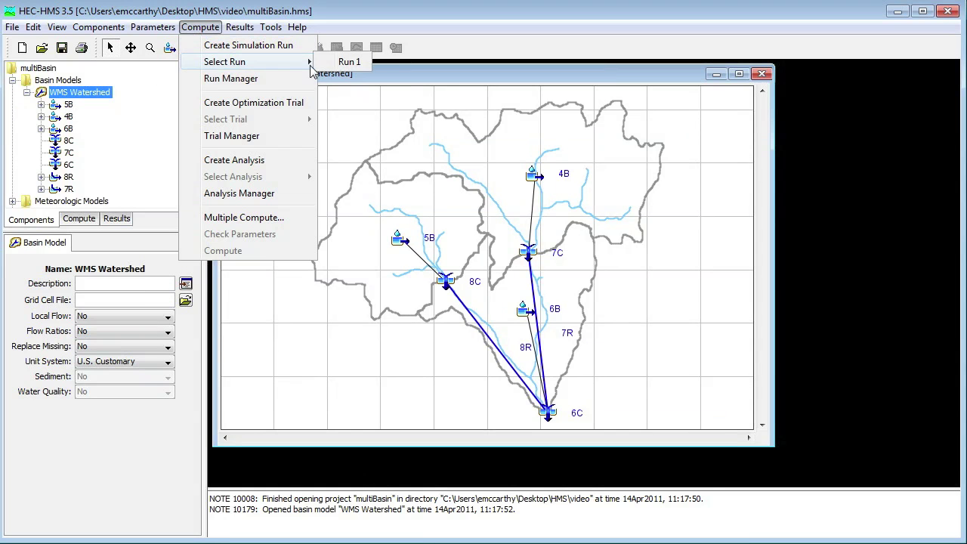
pyautogui.click(324, 62)
pyautogui.click(318, 49)
pyautogui.click(380, 216)
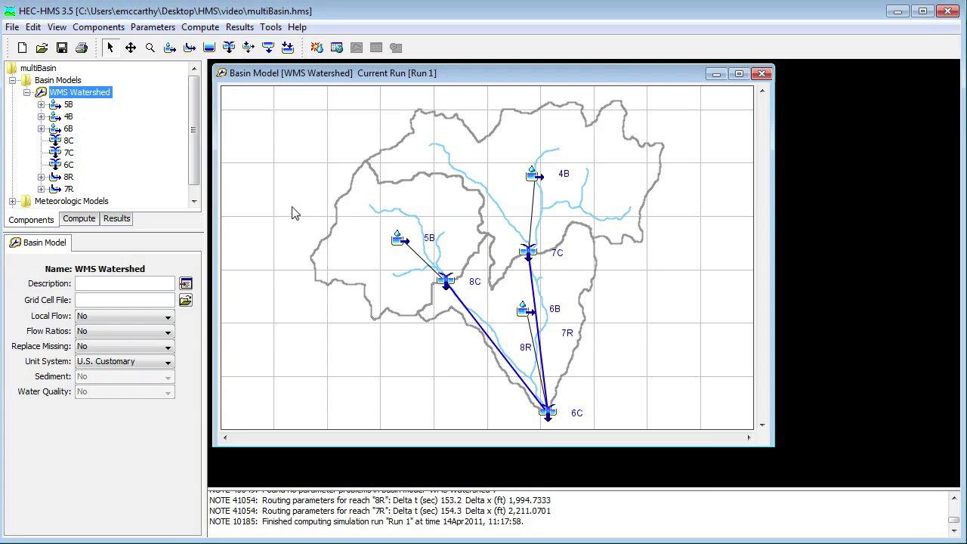
# Review the Run 1 outflow hydrograph at junction 6C, peaking near 790 cfs
pyautogui.click(126, 220)
pyautogui.click(12, 80)
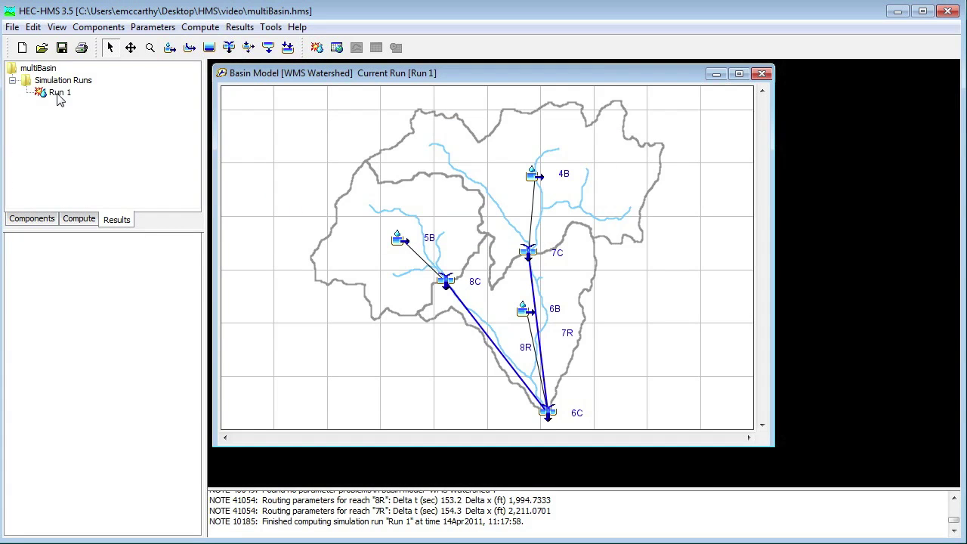
pyautogui.doubleClick(60, 93)
pyautogui.doubleClick(64, 176)
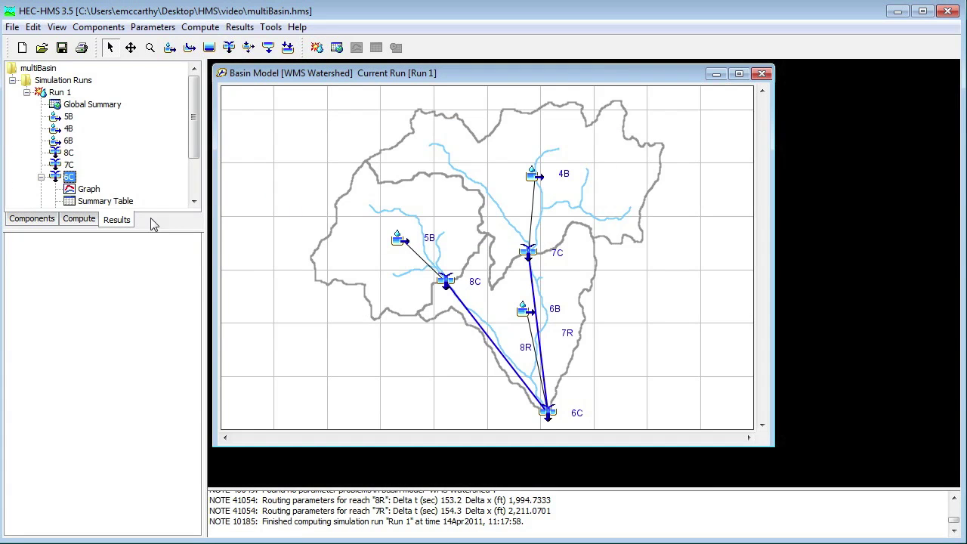
pyautogui.click(91, 189)
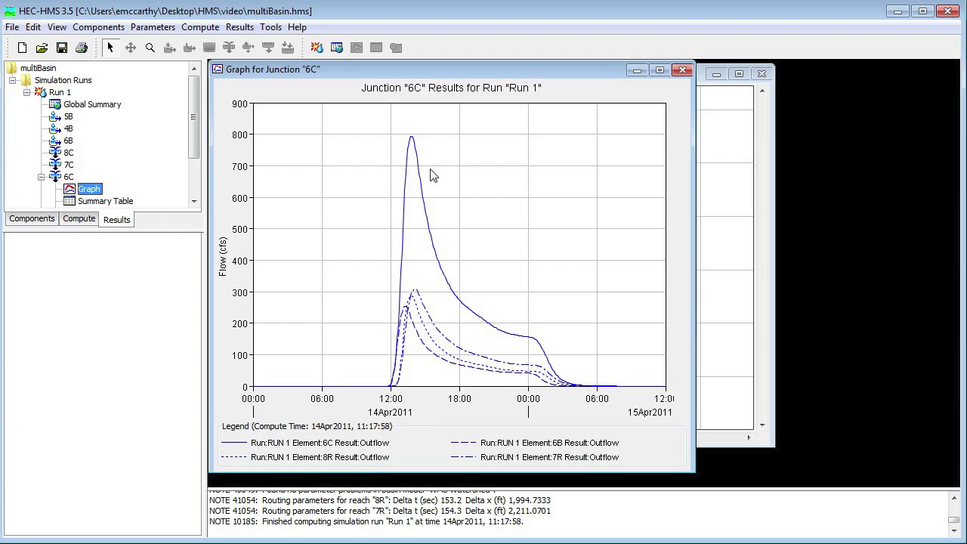
pyautogui.click(682, 70)
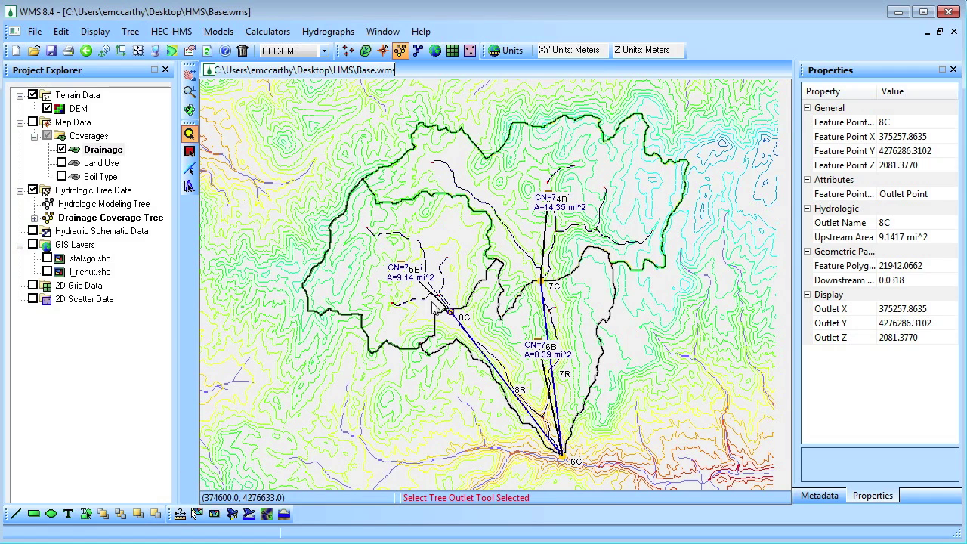
# Add a reservoir at outlet 8C and open its HMS parameters
pyautogui.rightClick(452, 312)
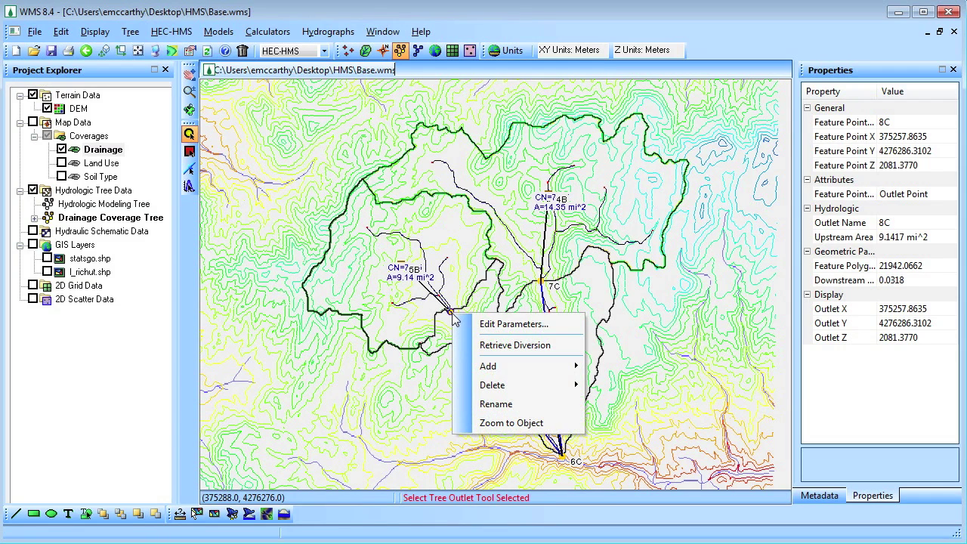
pyautogui.moveTo(494, 364)
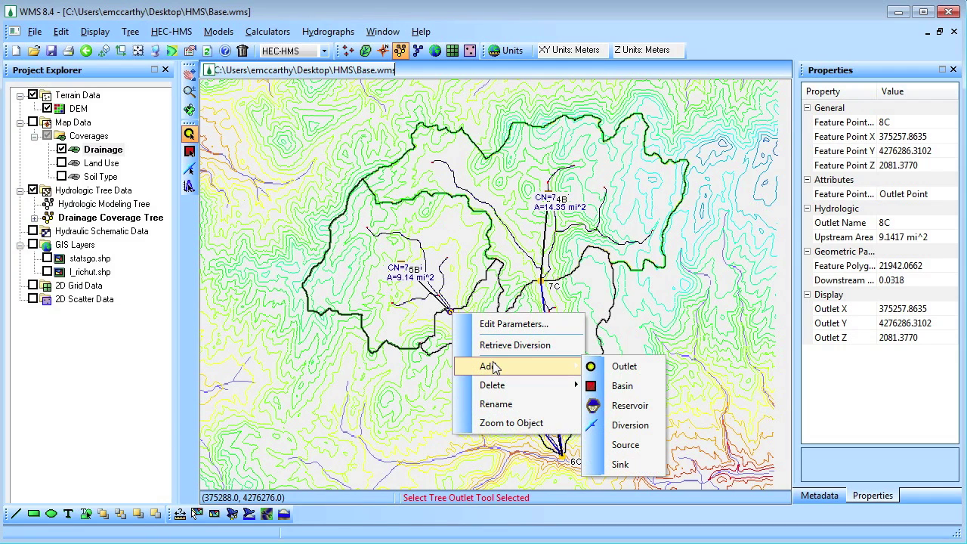
pyautogui.click(637, 406)
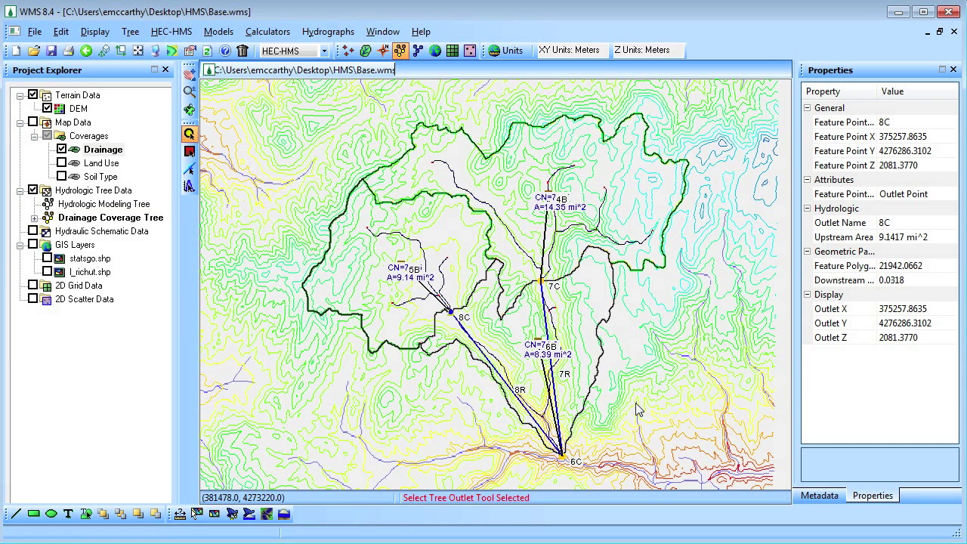
pyautogui.doubleClick(454, 314)
# Set reservoir 8C to Elevation-Storage-Discharge routing with an initial elevation of 6818 ft
pyautogui.click(328, 325)
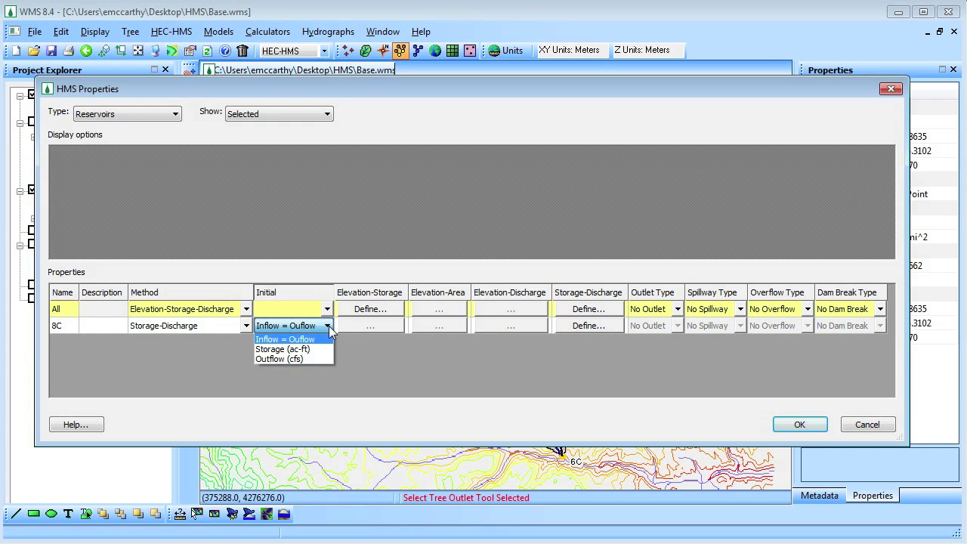
pyautogui.click(286, 331)
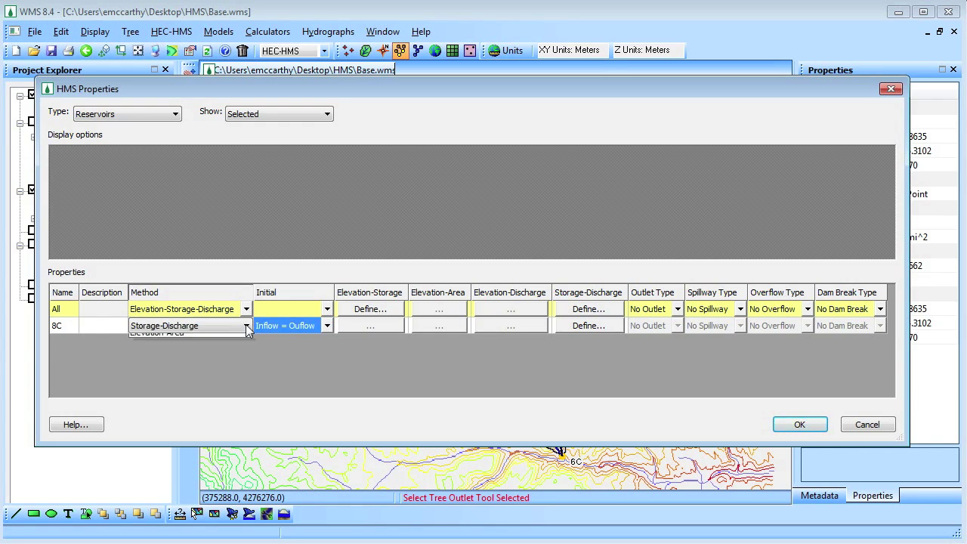
pyautogui.click(245, 326)
pyautogui.click(184, 348)
pyautogui.click(327, 326)
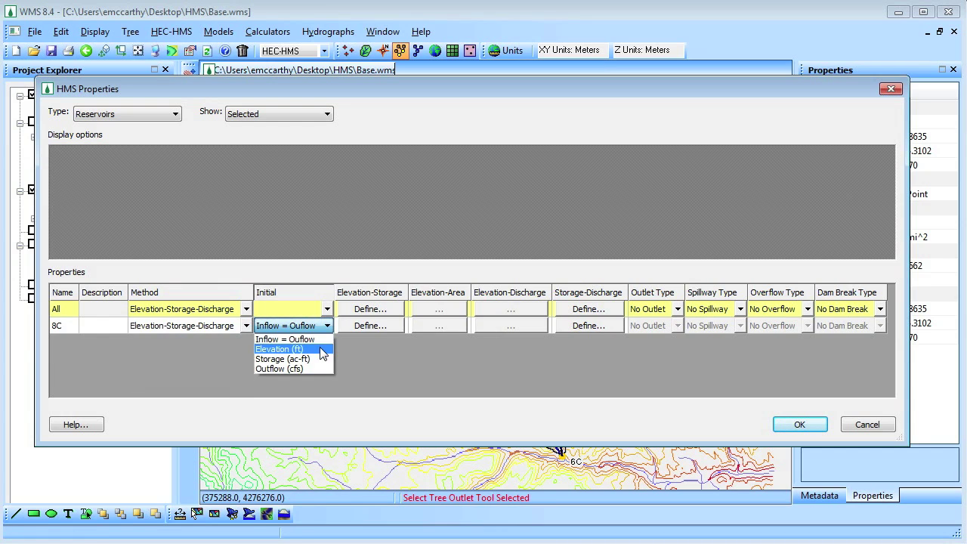
pyautogui.click(284, 347)
pyautogui.click(357, 326)
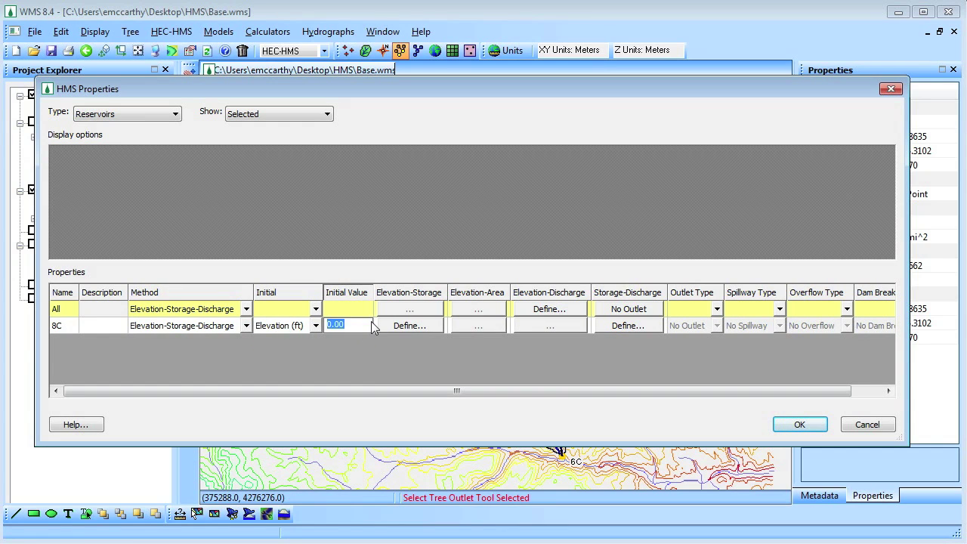
pyautogui.write('6818')
pyautogui.click(397, 320)
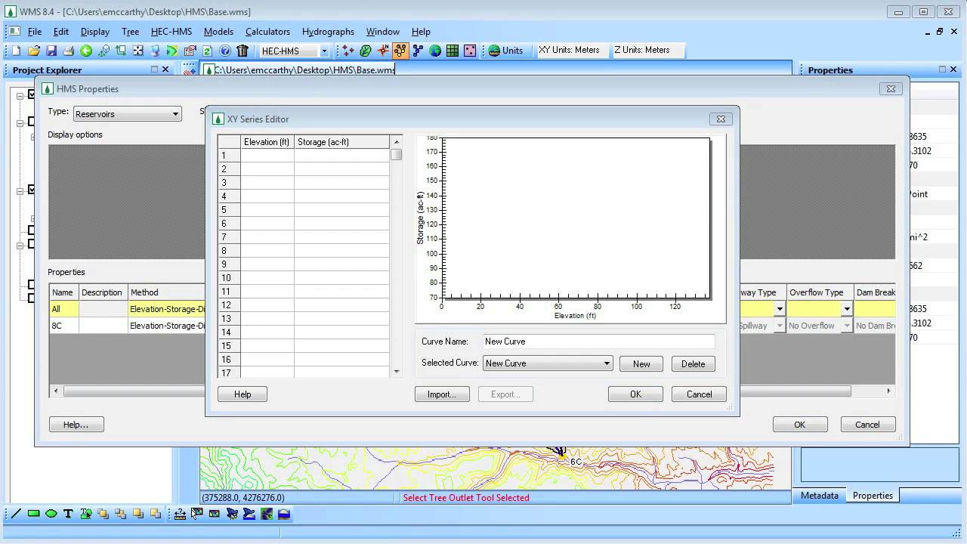
# Paste the seven elevation-storage pairs (6803–6825 ft, 0–1540 ac-ft) into reservoir 8C's curve
pyautogui.click(271, 157)
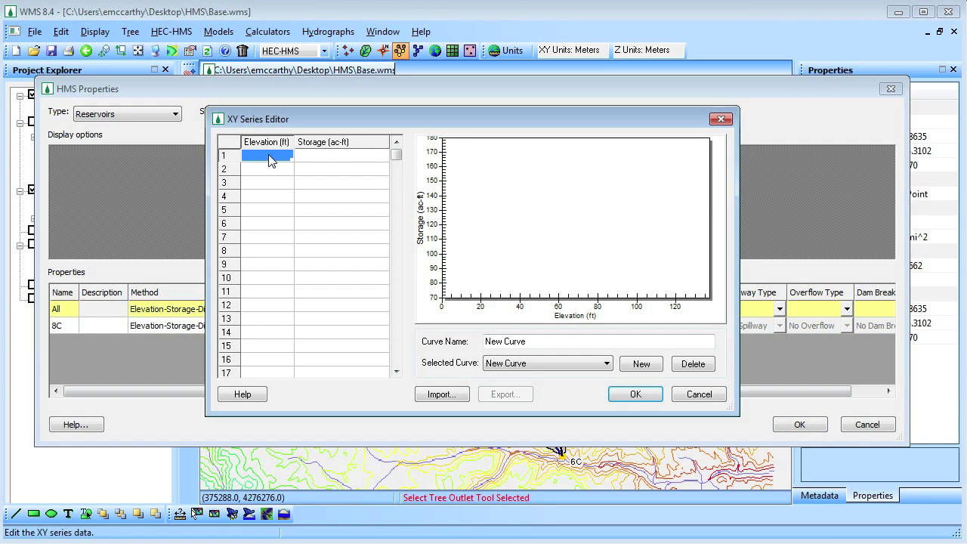
pyautogui.rightClick(271, 160)
pyautogui.click(312, 199)
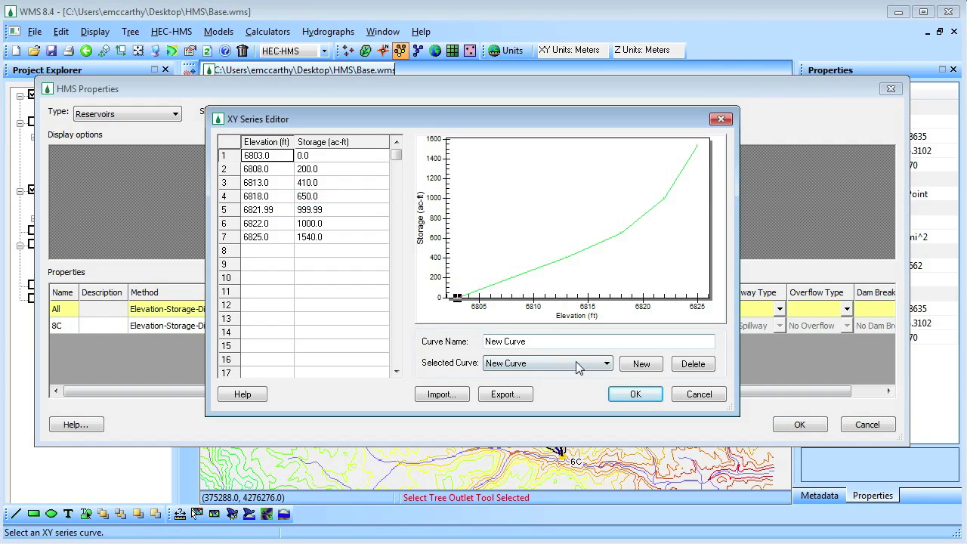
pyautogui.click(636, 394)
# Paste the seven storage-discharge pairs, up to 7000 cfs, into the reservoir's curve
pyautogui.click(620, 326)
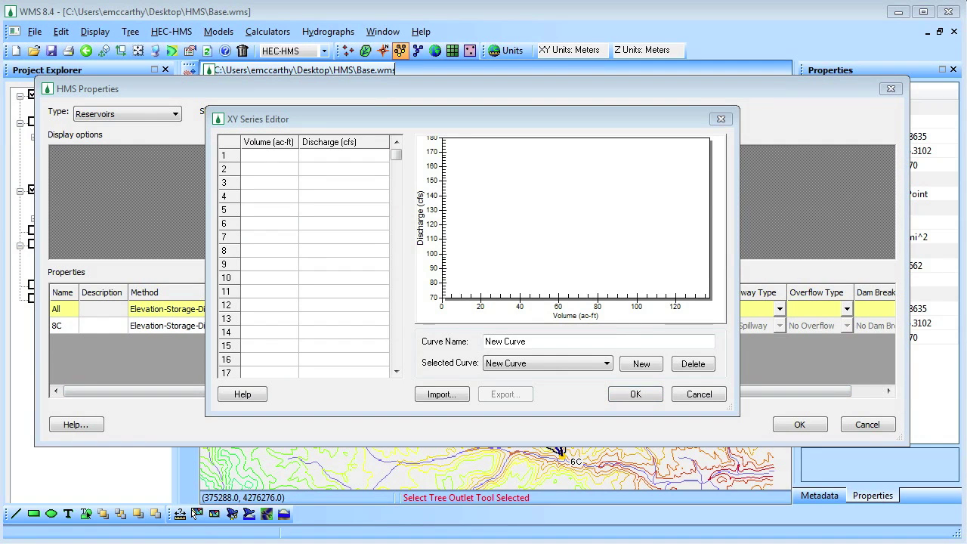
pyautogui.click(263, 156)
pyautogui.rightClick(264, 155)
pyautogui.click(315, 197)
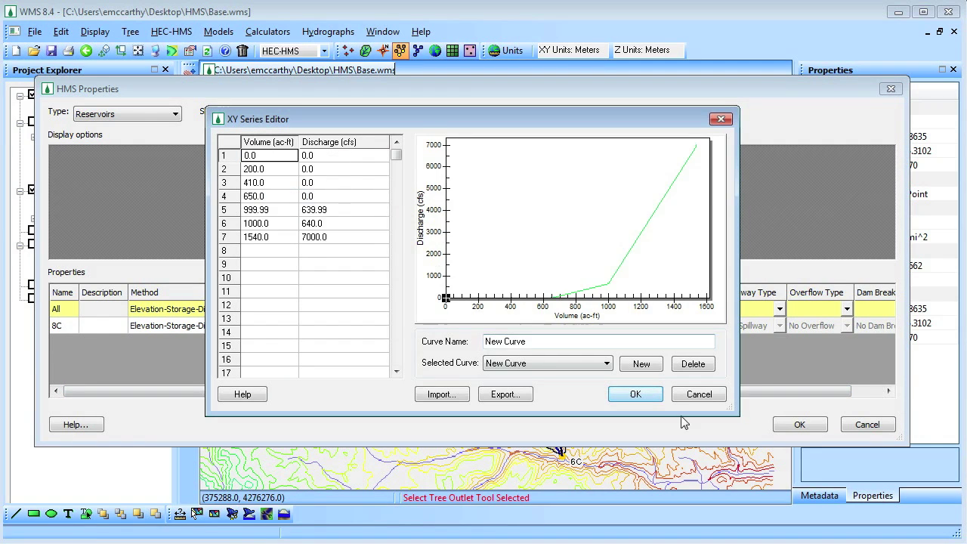
pyautogui.click(636, 395)
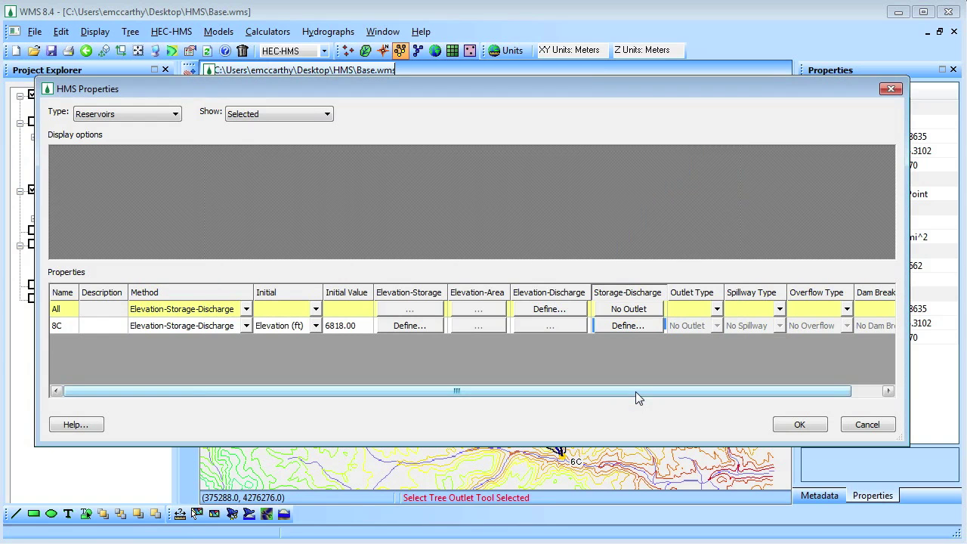
# Apply the reservoir settings and save the model as the HMS file Res
pyautogui.click(799, 424)
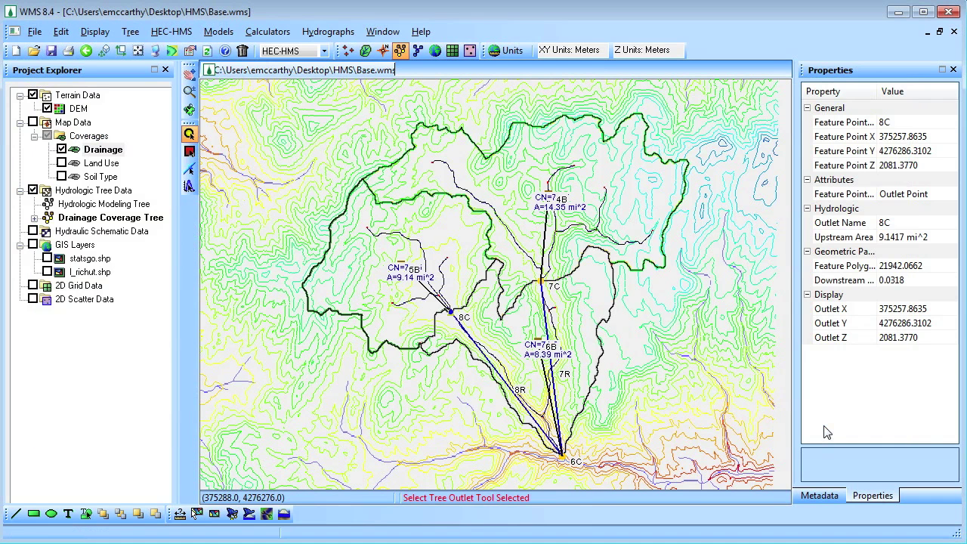
pyautogui.click(171, 31)
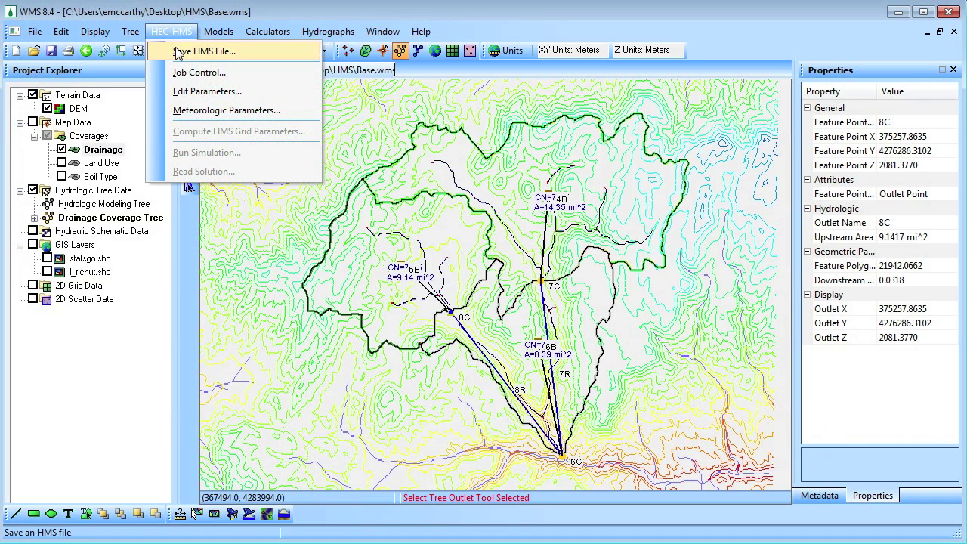
pyautogui.click(181, 51)
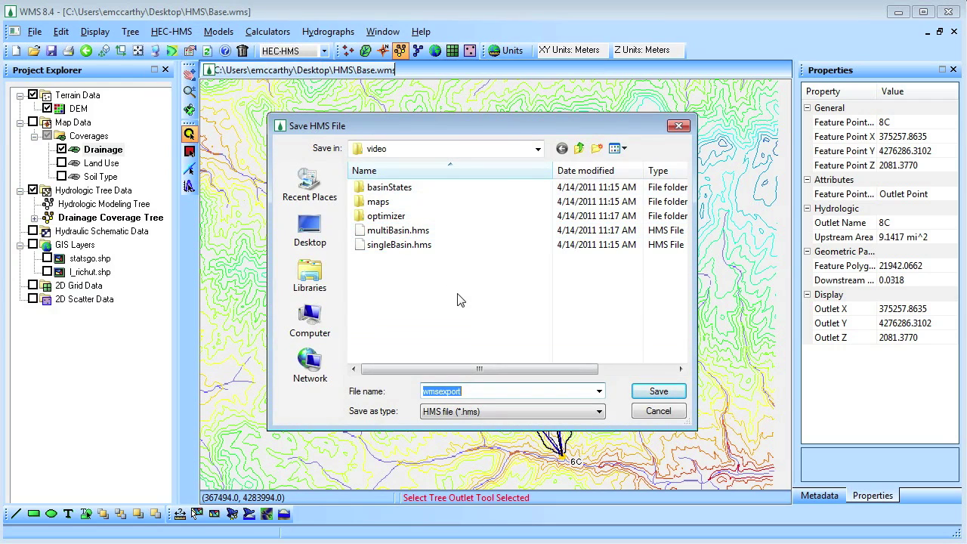
pyautogui.write('Res')
pyautogui.click(658, 391)
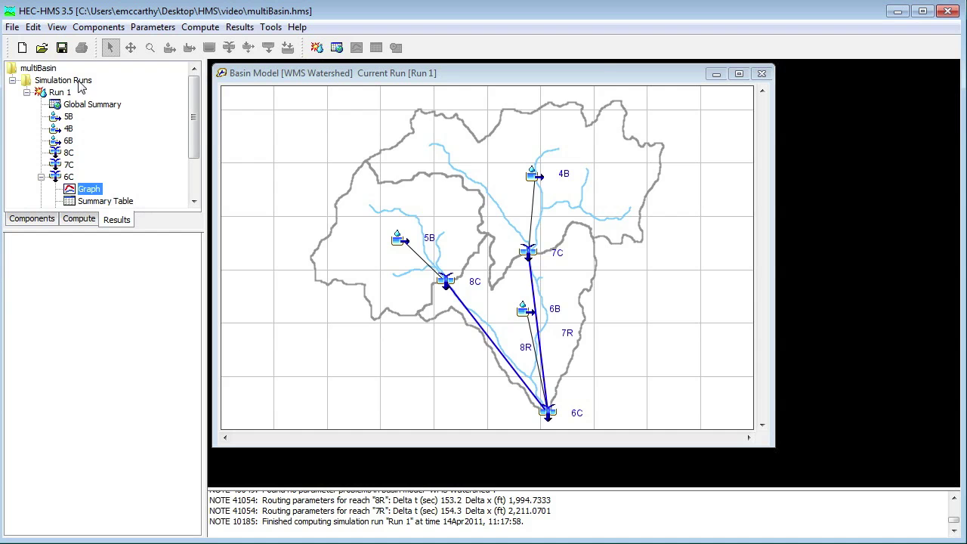
# Open the Res project's WMS Watershed basin model and compute Run 1
pyautogui.click(12, 26)
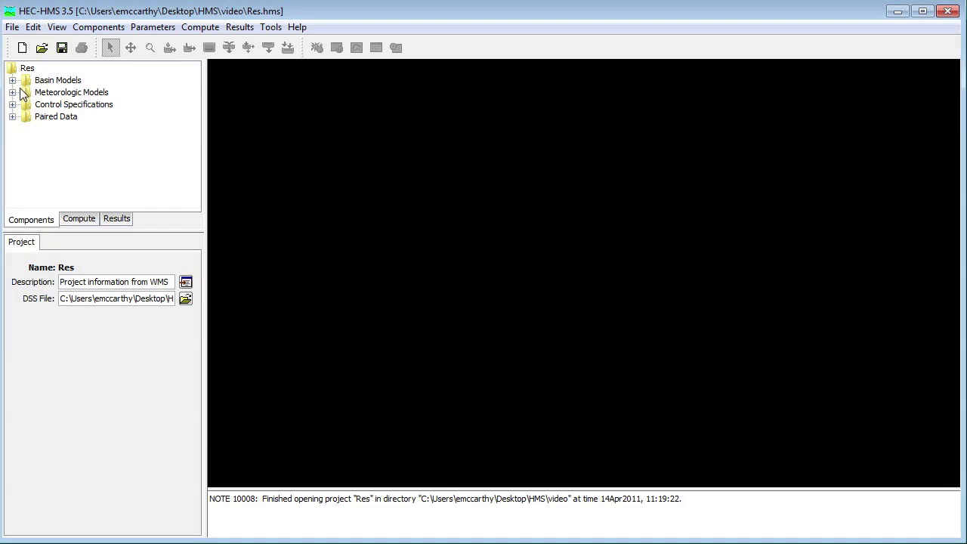
pyautogui.click(12, 80)
pyautogui.click(41, 92)
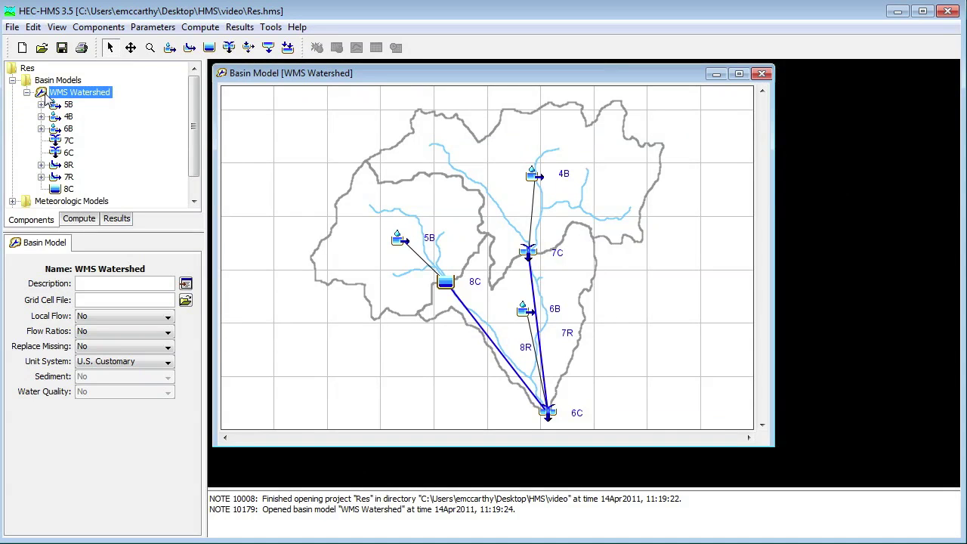
pyautogui.click(201, 26)
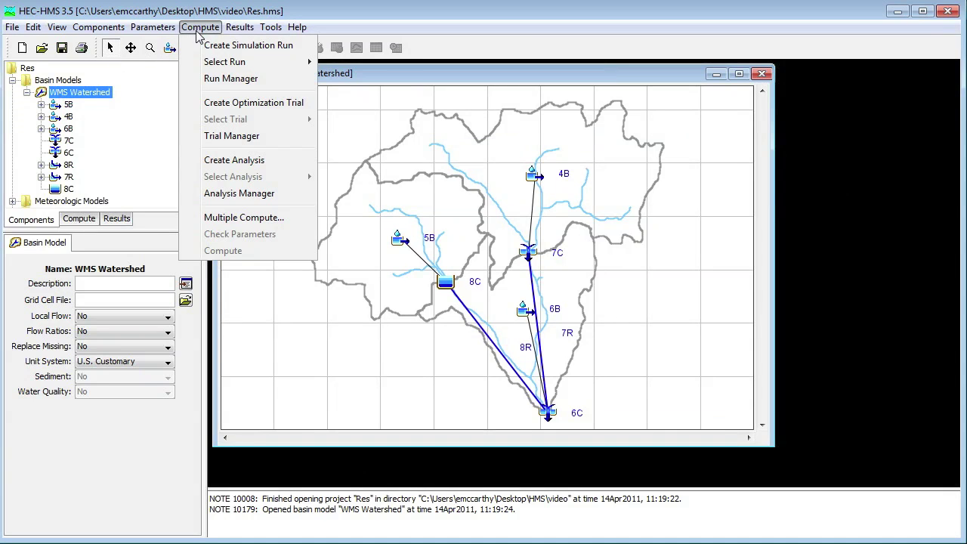
pyautogui.moveTo(219, 62)
pyautogui.click(348, 62)
pyautogui.click(317, 48)
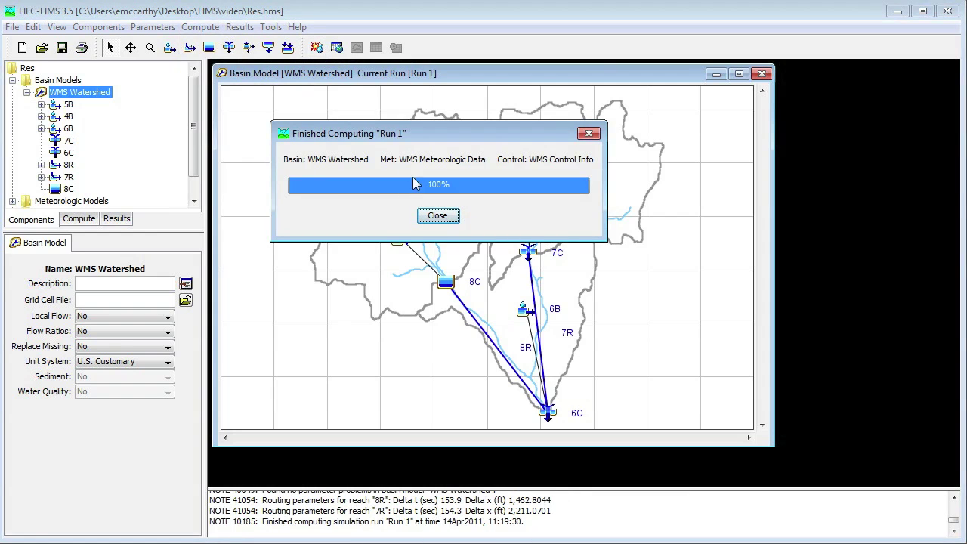
pyautogui.click(437, 218)
# Show the Run 1 outflow graph at junction 6C, now peaking near 530 cfs
pyautogui.click(117, 218)
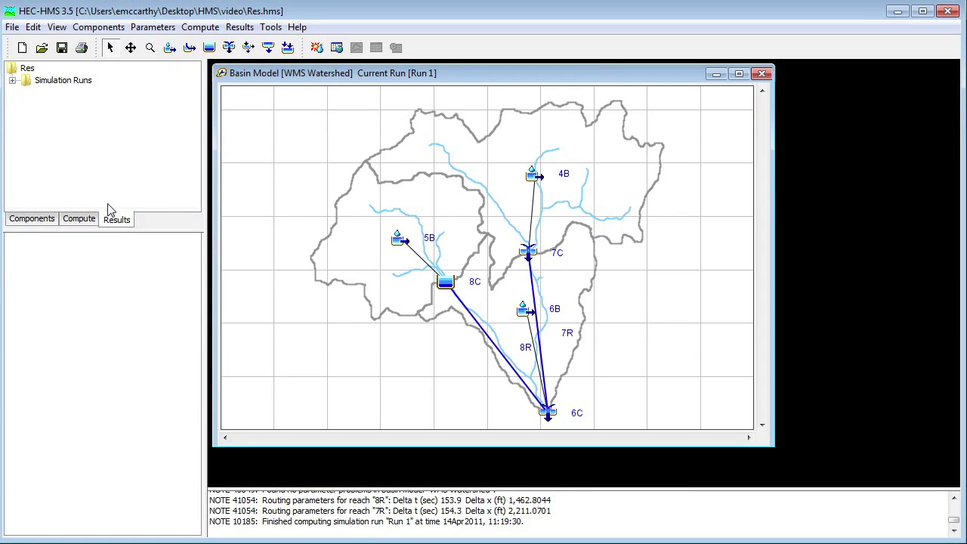
pyautogui.click(13, 80)
pyautogui.doubleClick(53, 92)
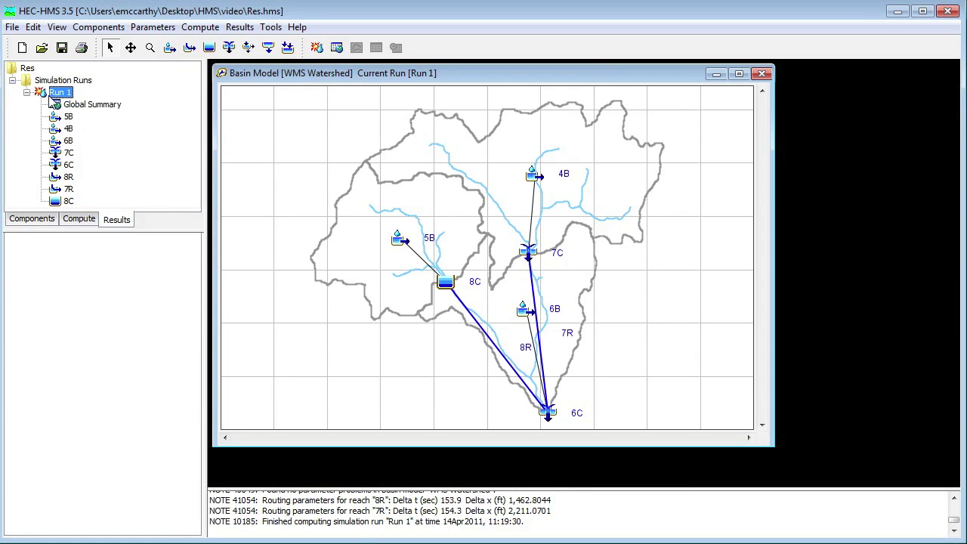
pyautogui.doubleClick(68, 166)
pyautogui.click(88, 179)
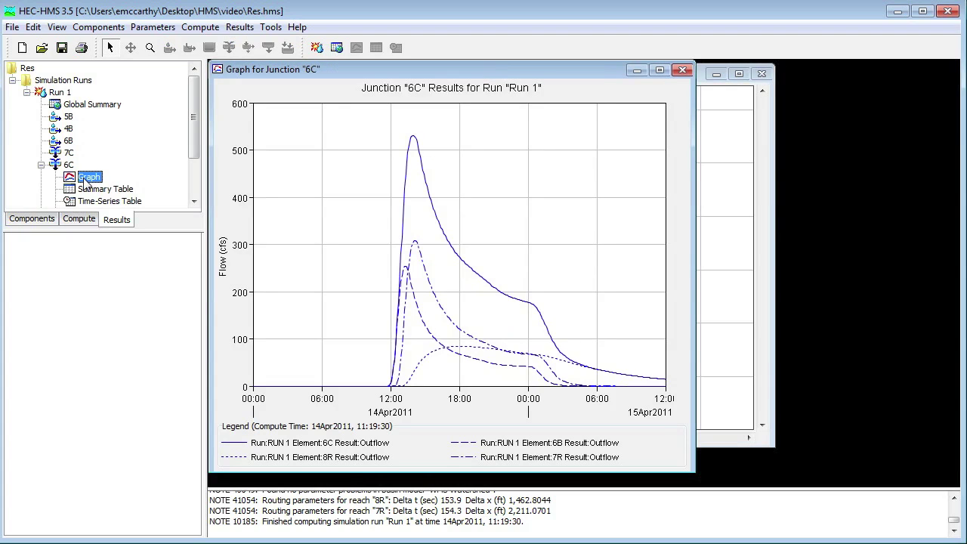